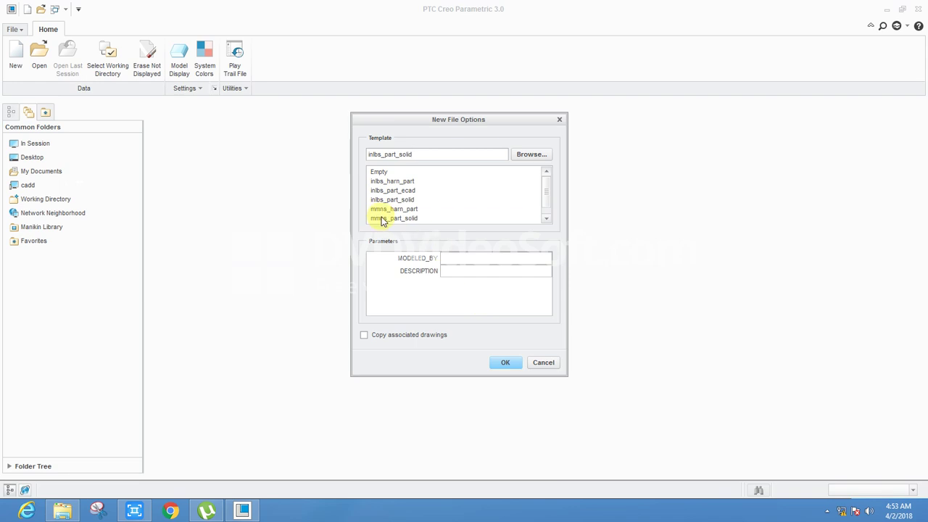
Create the part from the mmns_part_solid template and start an extrusion sketch on the TOP plane in 2D orientation.
left_click(385, 219)
left_click(505, 363)
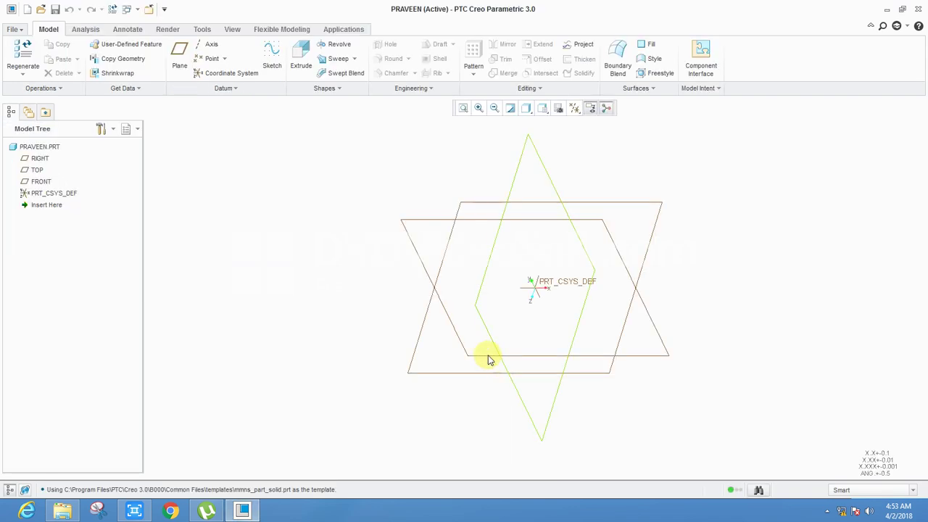
left_click(301, 62)
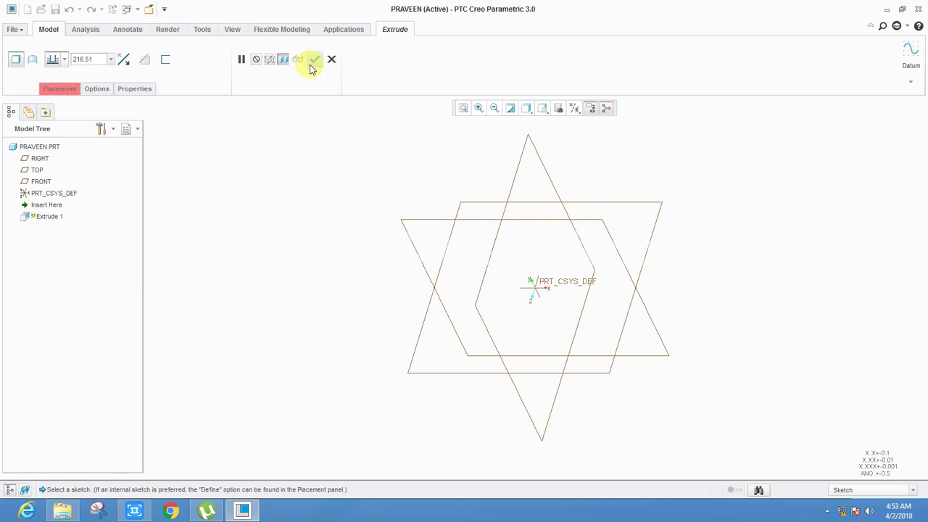
left_click(486, 207)
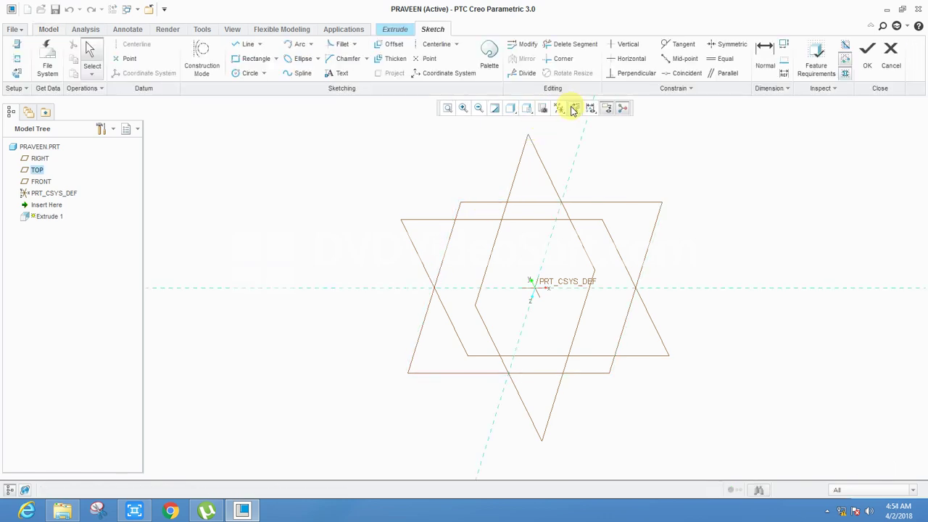
left_click(571, 107)
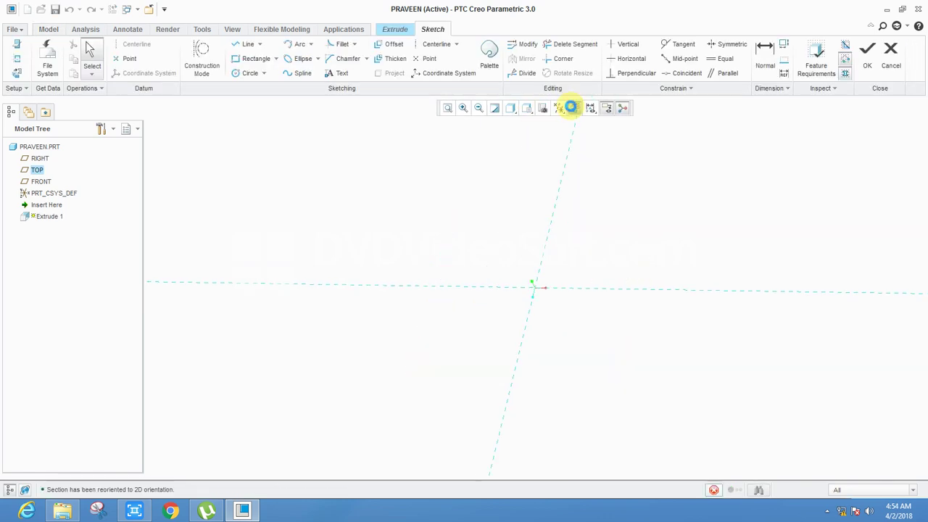
Sketch a corner rectangle about 590 mm long and 110 mm high that encloses the origin.
left_click(277, 60)
left_click(261, 97)
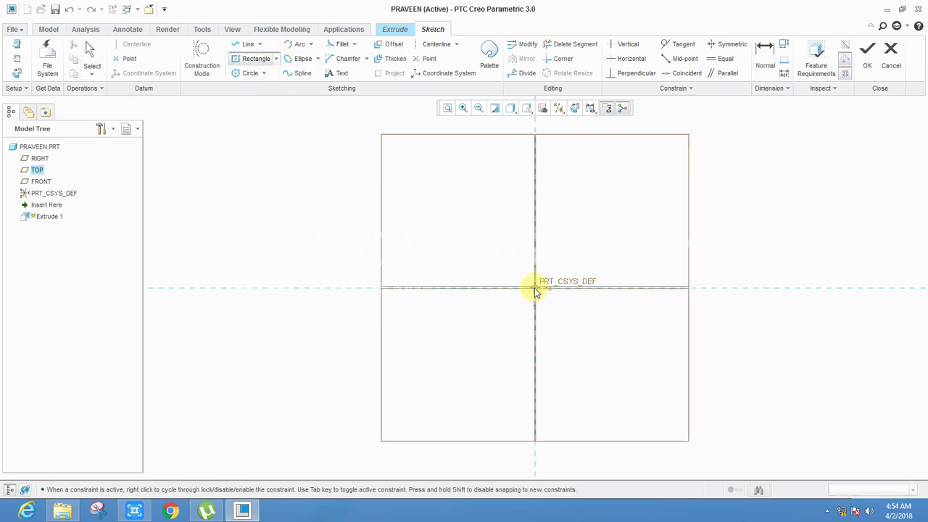
left_click(276, 59)
left_click(270, 76)
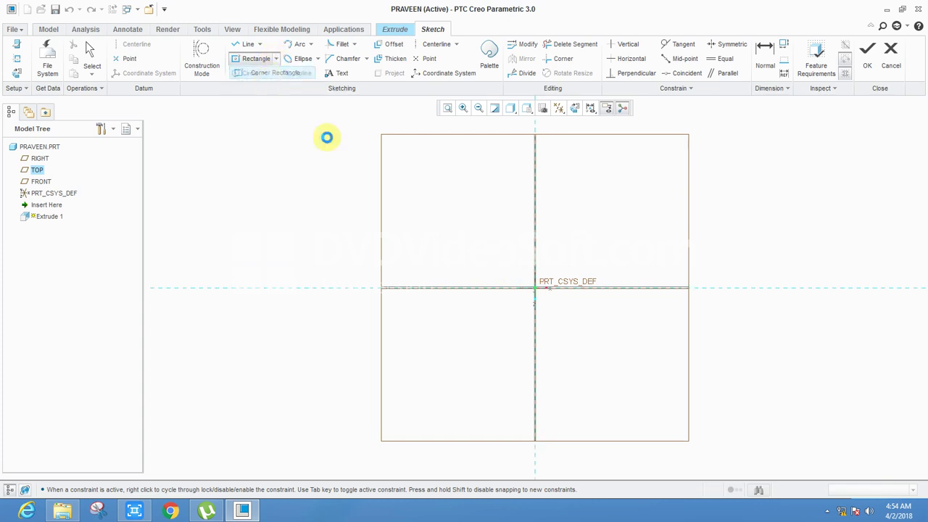
left_click(378, 255)
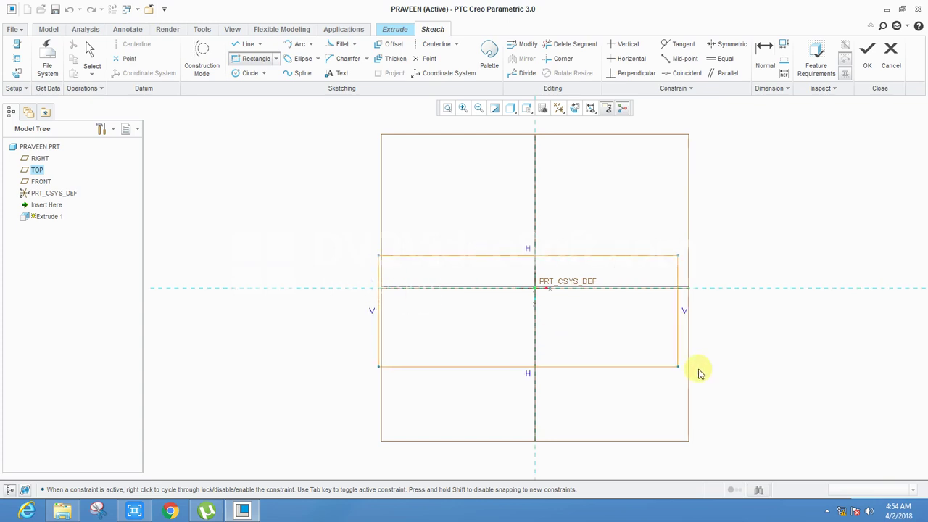
left_click(735, 322)
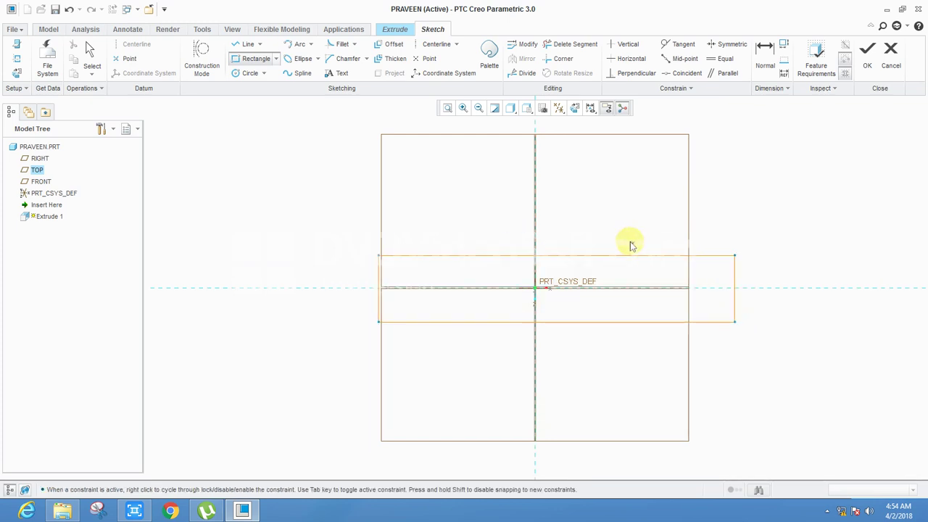
left_click(725, 44)
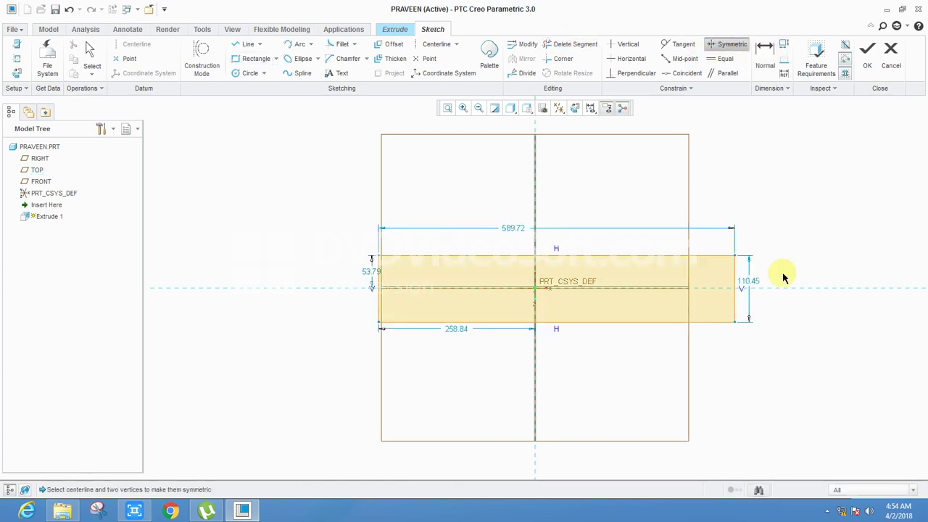
middle_click(419, 198)
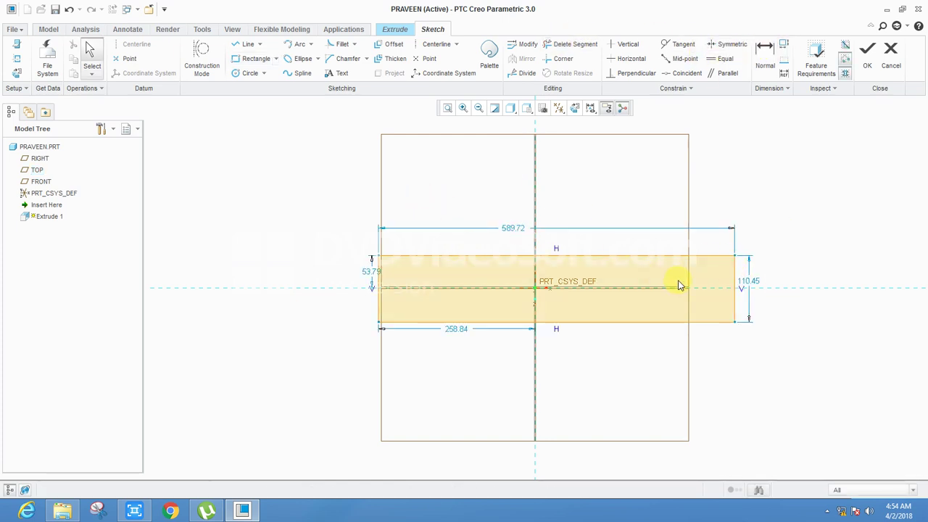
Set the rectangle's height to 200 mm.
double_click(743, 282)
type("200")
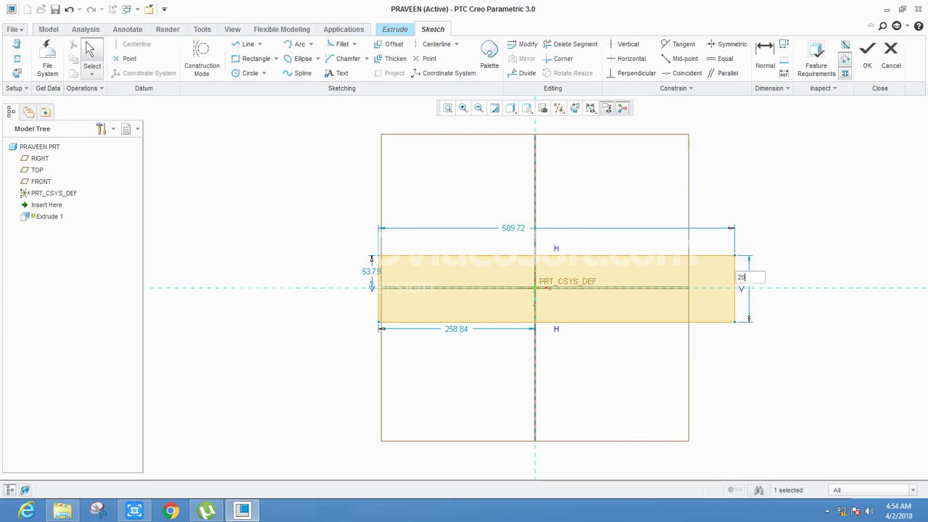
key("Return")
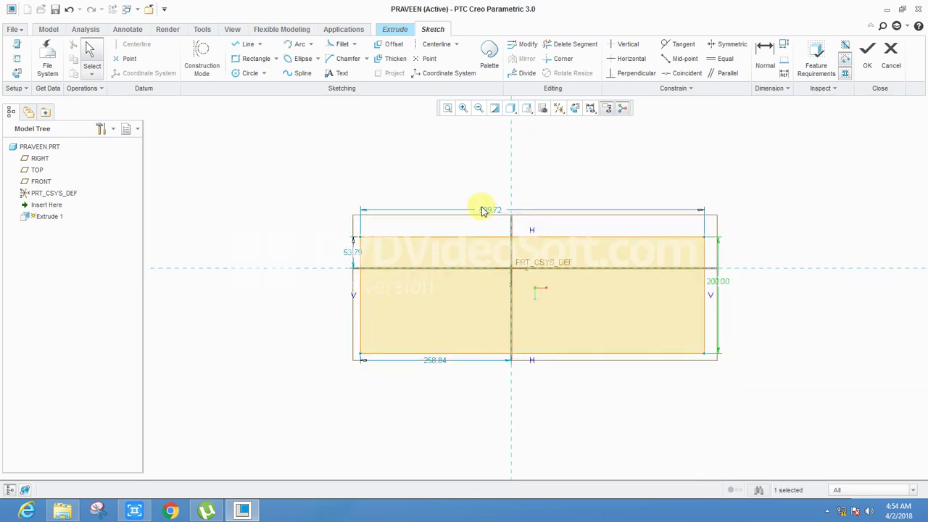
Set the rectangle's length to 4000 mm.
double_click(490, 211)
type("4000")
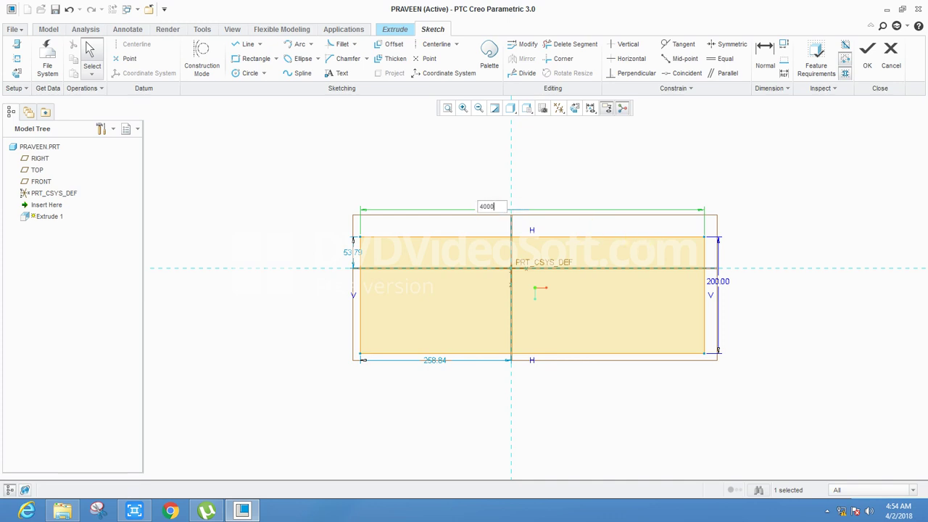
key("Return")
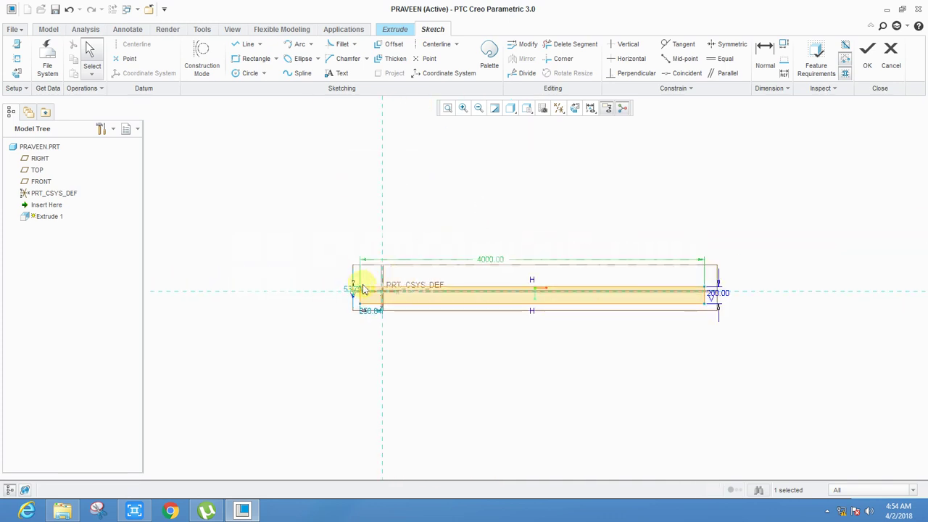
Set the distance from the rectangle's upper edge to the horizontal reference to 100 mm.
double_click(355, 295)
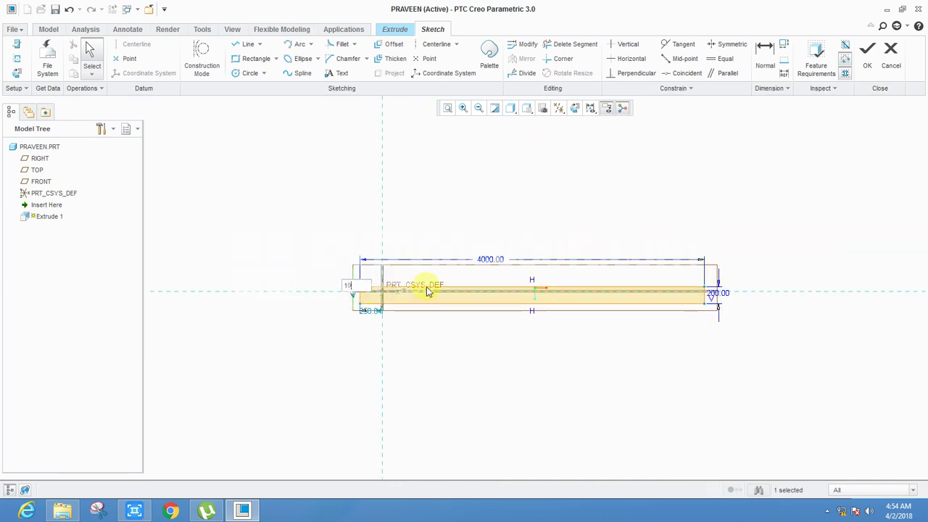
key("Return")
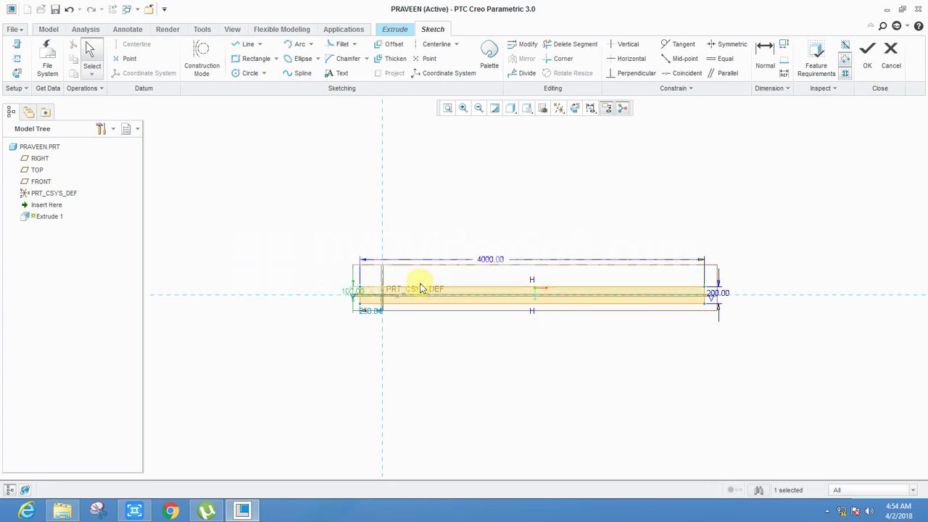
scroll(508, 268, "up", 2)
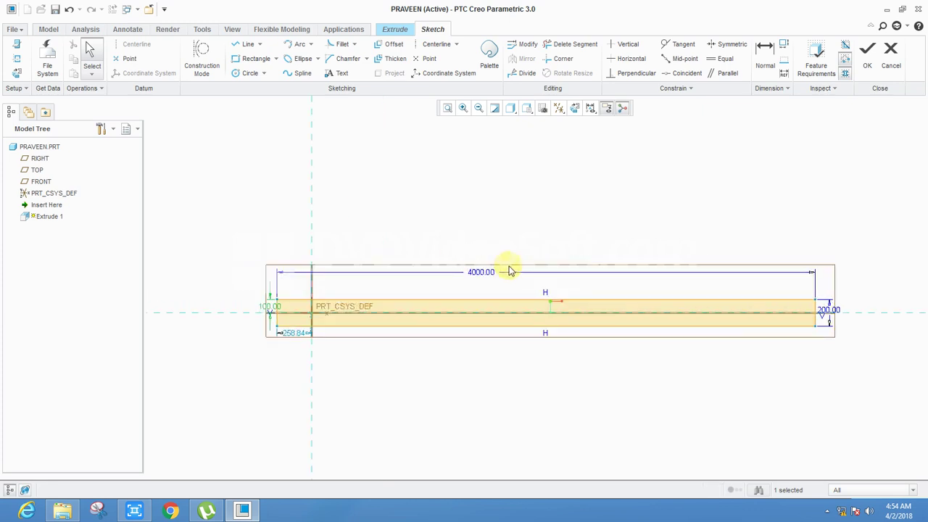
left_click(428, 194)
Draw a vertical centerline through the origin along the vertical reference.
left_click(437, 45)
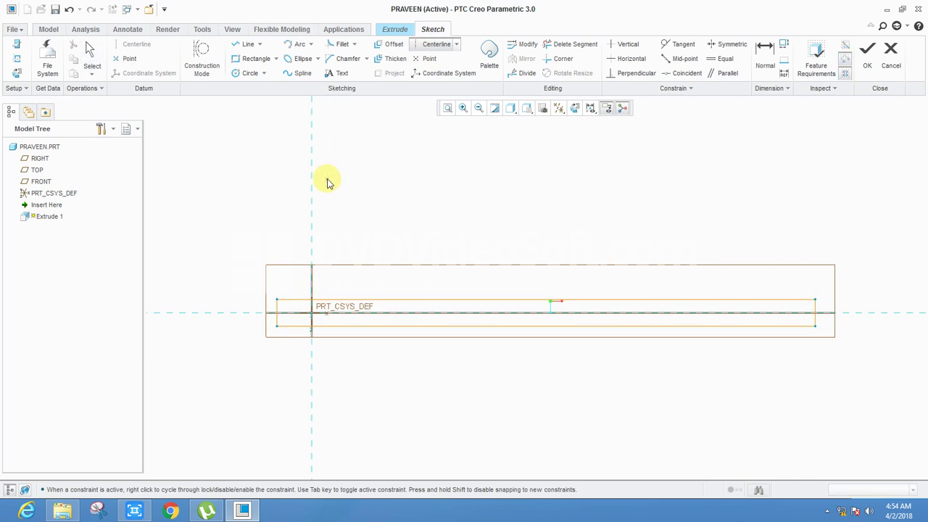
left_click(312, 190)
left_click(311, 242)
middle_click(406, 247)
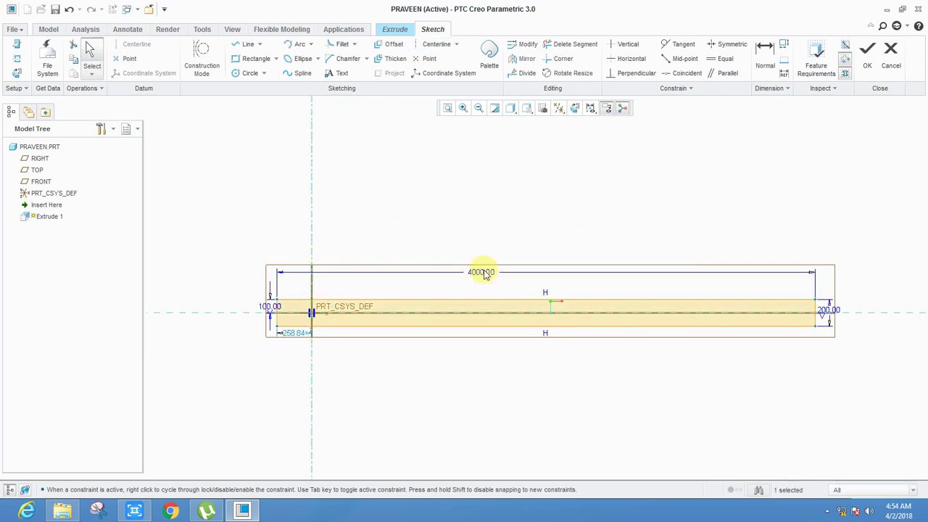
Set the rectangle's length to 2000 mm.
double_click(476, 280)
type("2")
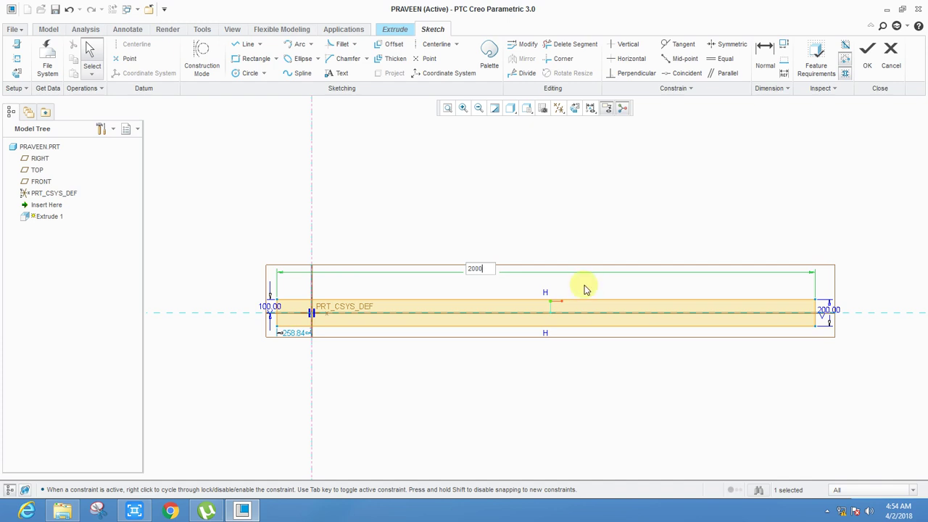
type("000")
key("Return")
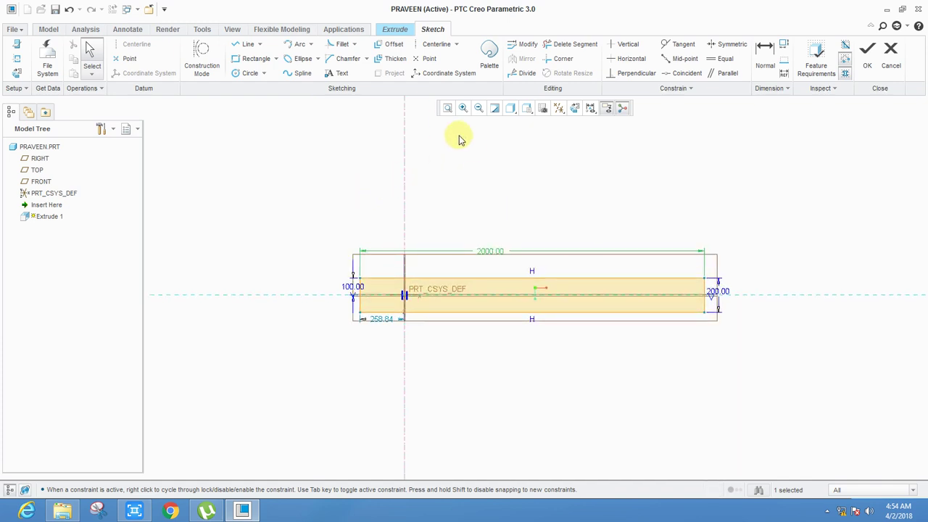
Make the rectangle's two upper corners symmetric about the vertical centerline and finish the sketch.
left_click(732, 44)
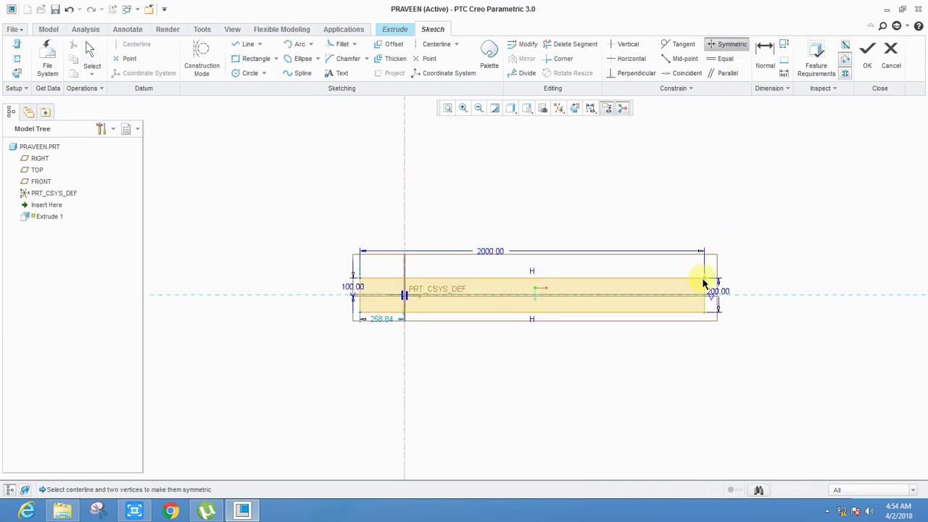
left_click(704, 279)
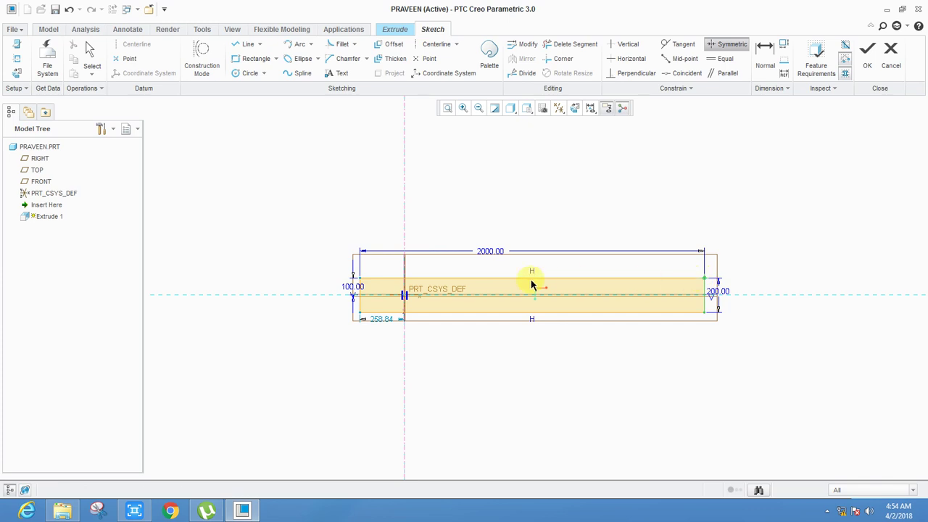
left_click(405, 250)
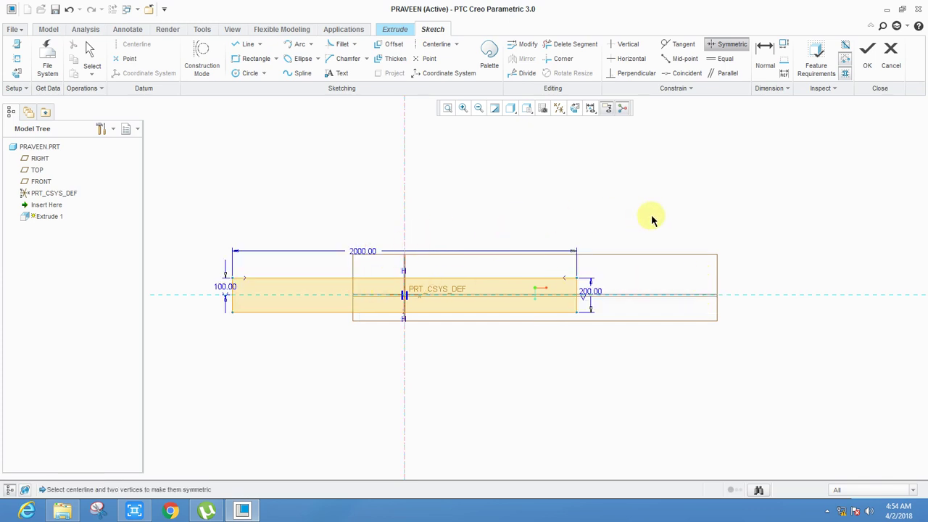
left_click(868, 62)
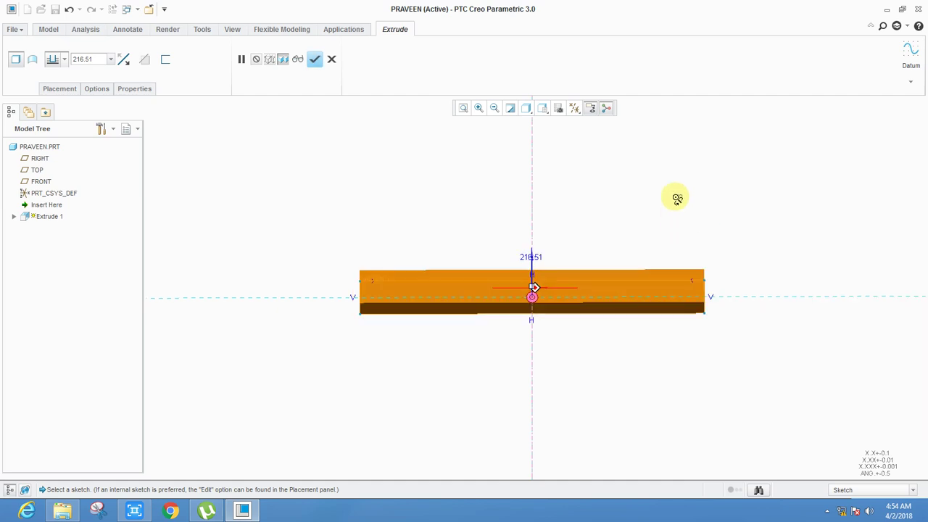
Extrude the rectangle symmetrically on both sides of the sketch plane with a total depth of 200 mm.
scroll(429, 170, "up", 1)
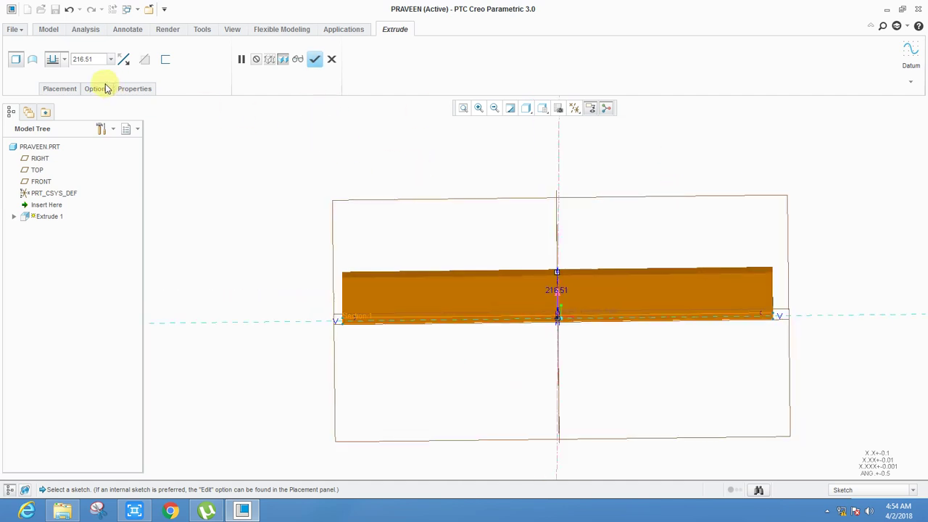
left_click(55, 92)
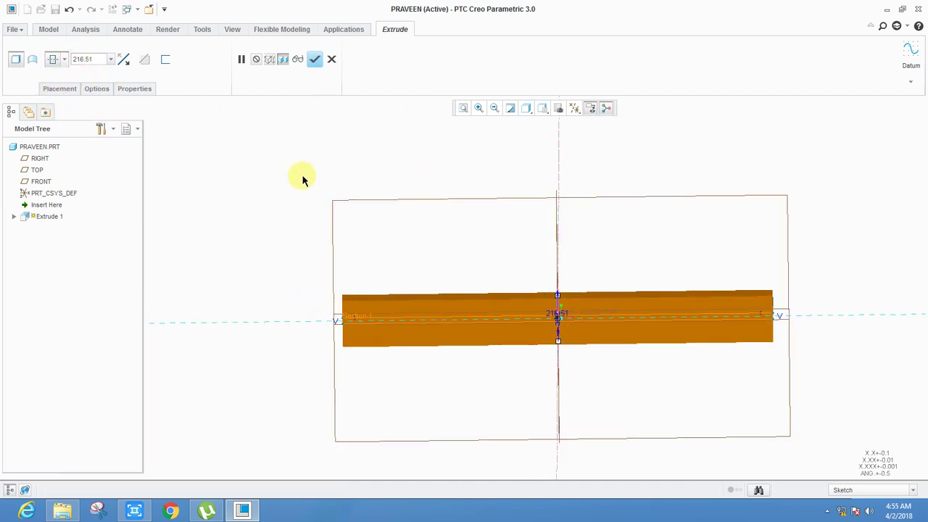
middle_click_drag(300, 178, 340, 174)
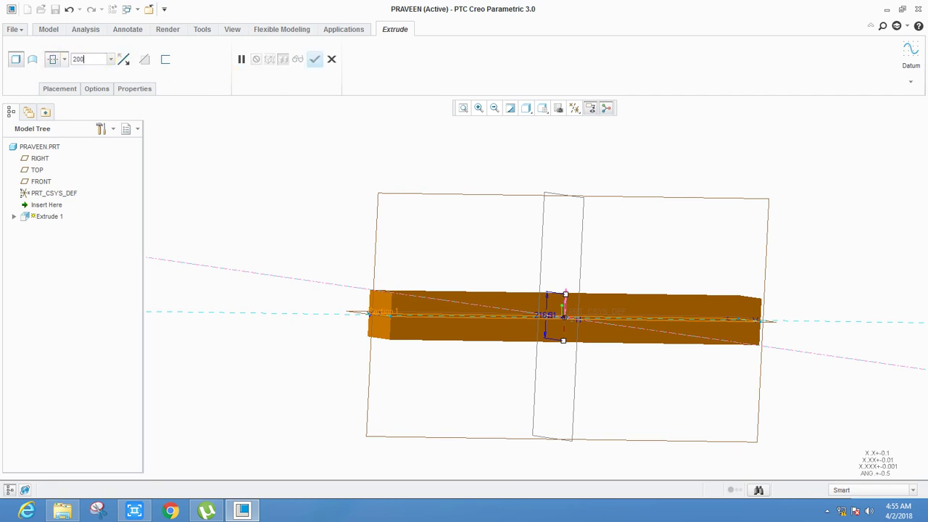
left_click(315, 59)
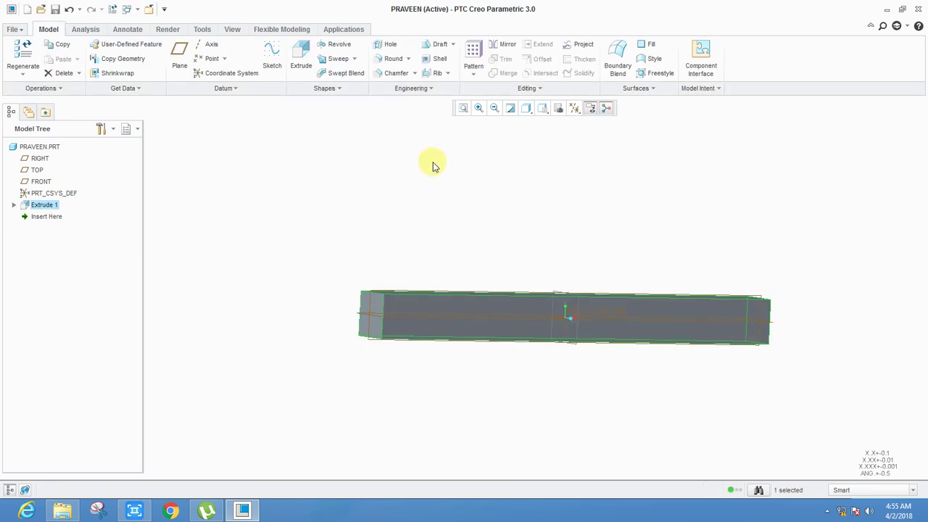
Start a second extrusion with a sketch on the bar's upper long face and orient the view to the sketch plane.
middle_click_drag(430, 161, 628, 292)
left_click(628, 293)
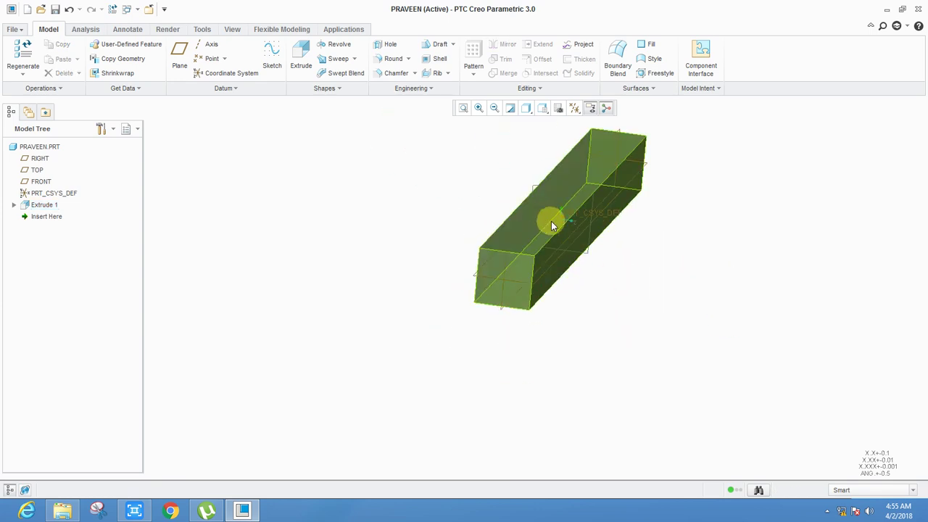
left_click(301, 52)
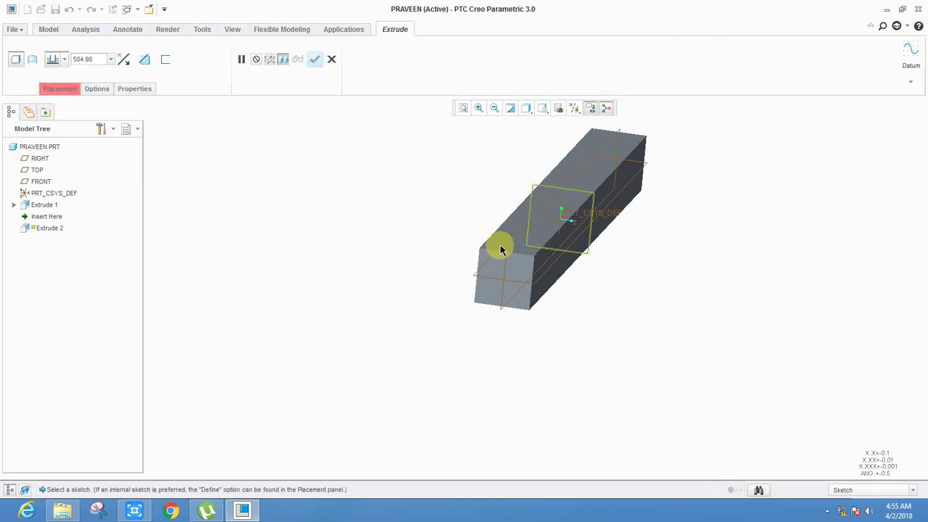
left_click(512, 224)
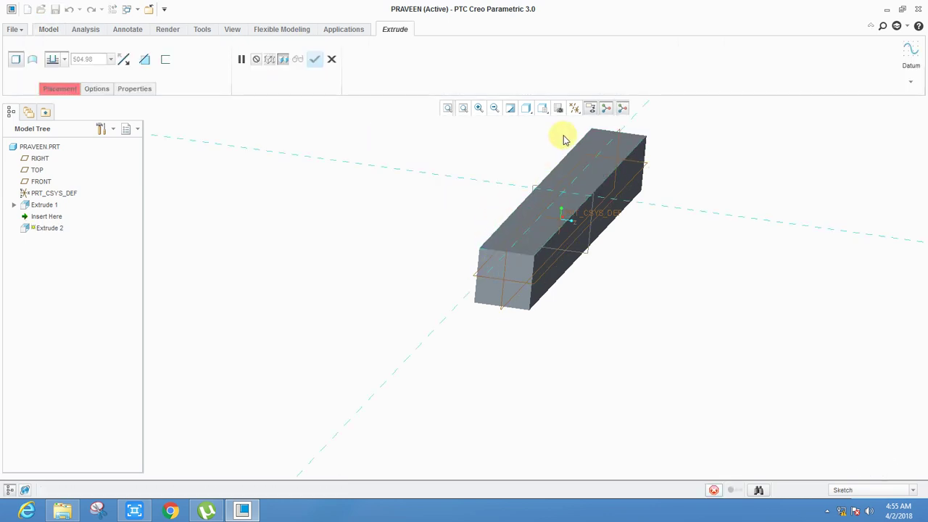
left_click(575, 108)
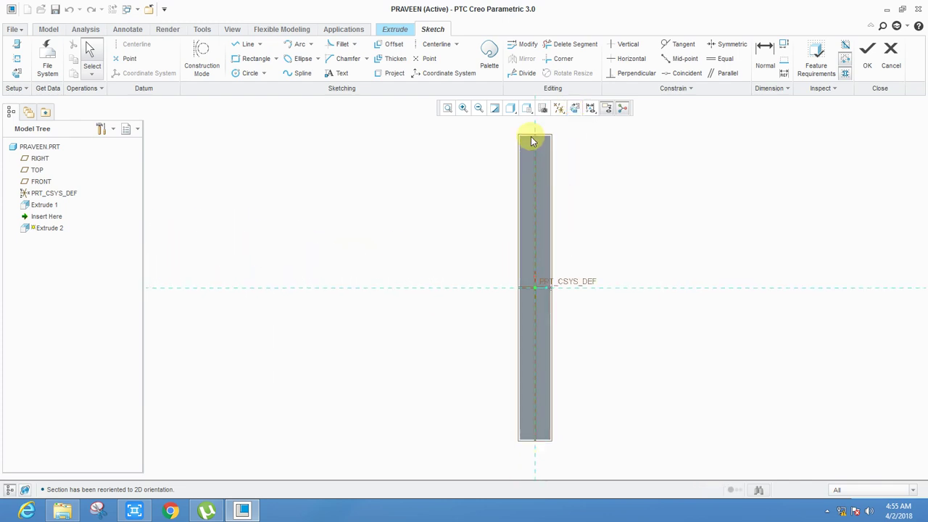
Add the bar's two long side edges and both end edges as sketch references.
right_click(464, 207)
left_click(501, 228)
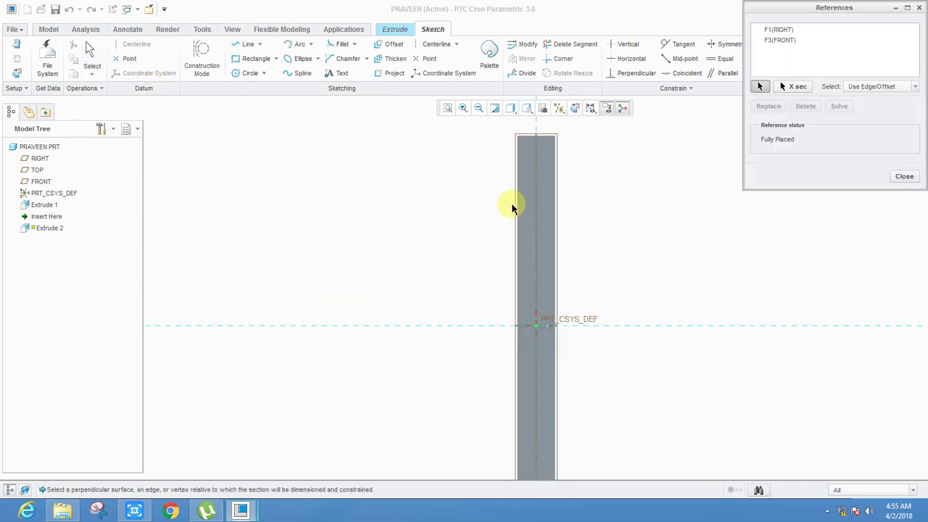
left_click(531, 144)
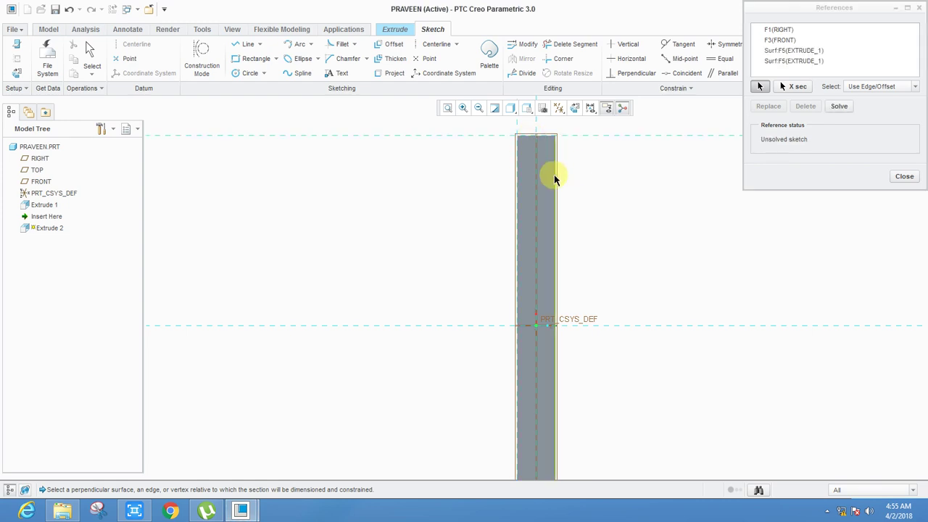
scroll(555, 166, "up", 3)
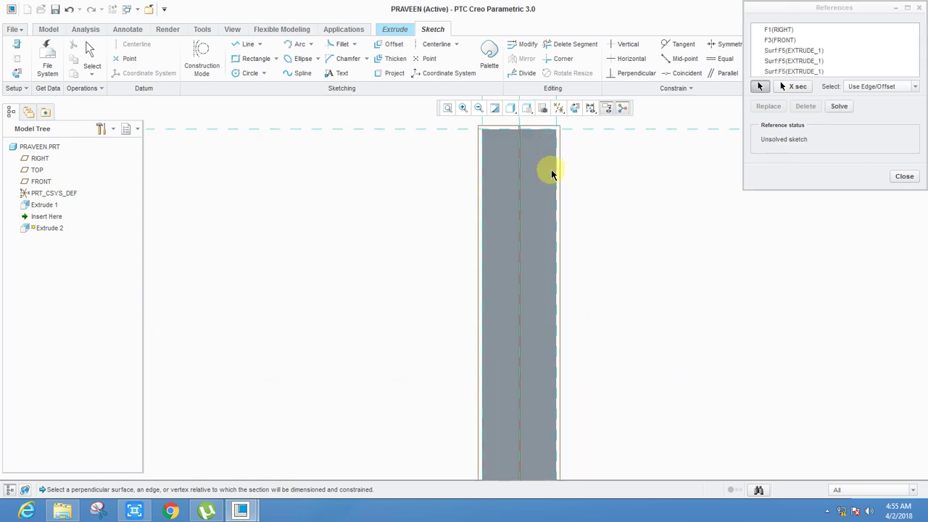
scroll(550, 170, "down", 5)
scroll(547, 274, "up", 3)
scroll(549, 278, "up", 1)
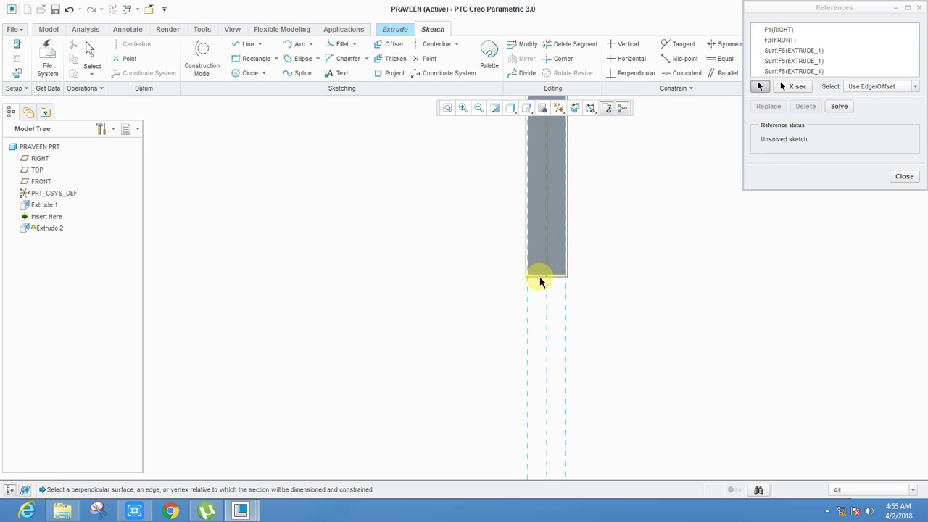
scroll(554, 399, "down", 2)
scroll(555, 285, "up", 1)
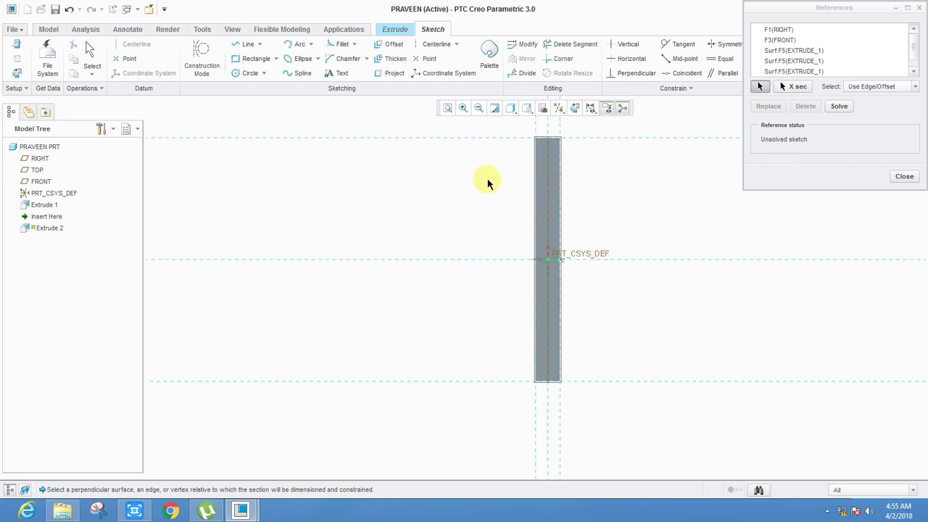
scroll(435, 141, "up", 1)
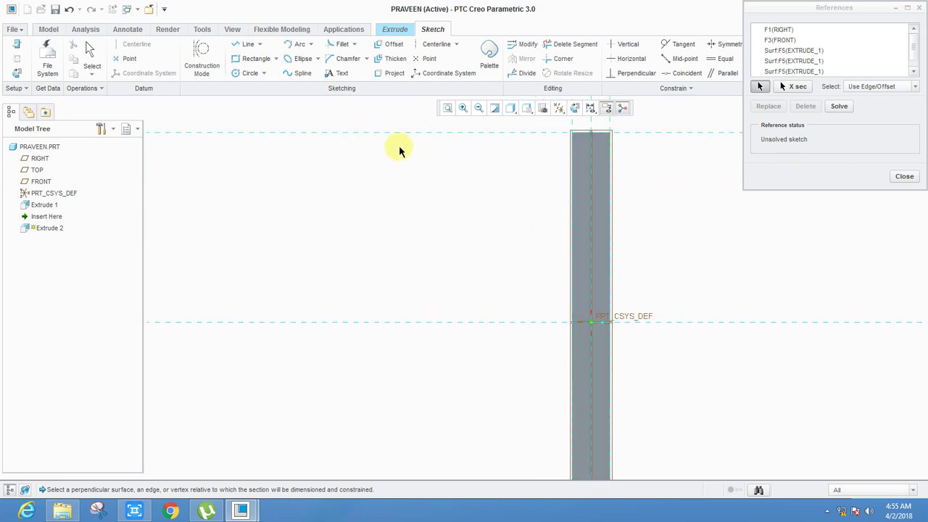
left_click(905, 176)
scroll(472, 161, "down", 1)
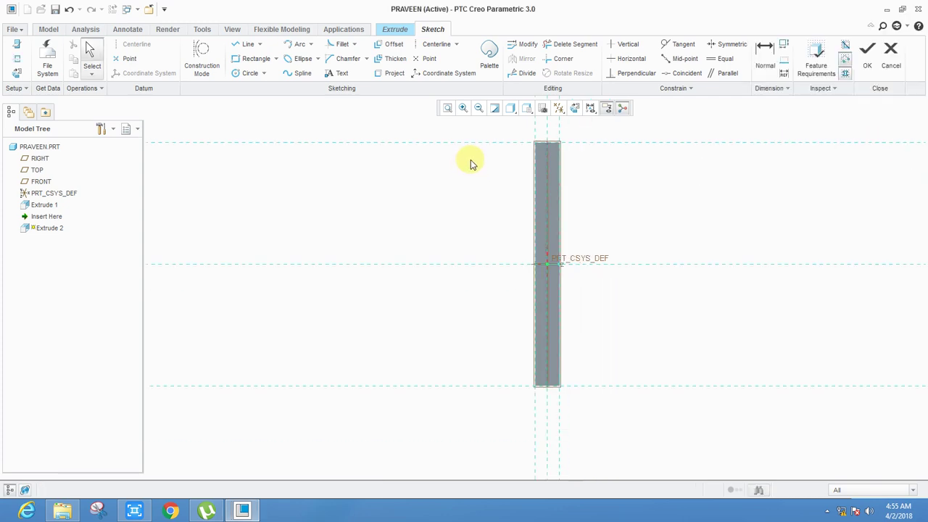
Sketch a slanted parallelogram from the bar's lower-left corner, about 77 mm wide with vertical sides about 75 mm long.
left_click(250, 45)
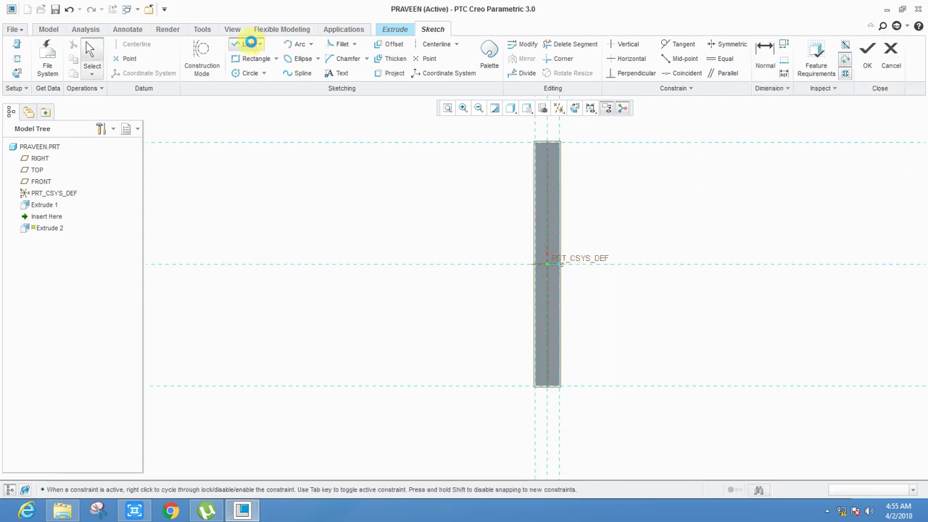
scroll(565, 375, "up", 3)
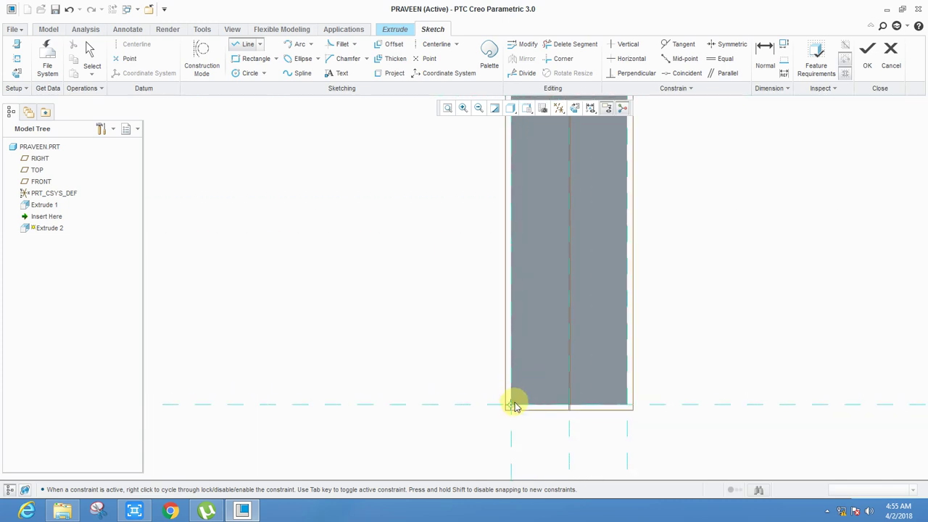
left_click(515, 408)
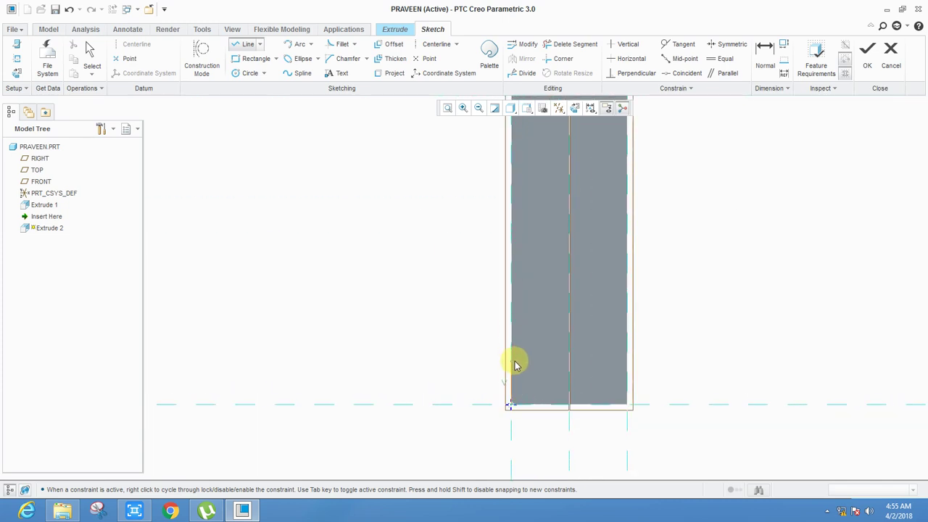
left_click(511, 361)
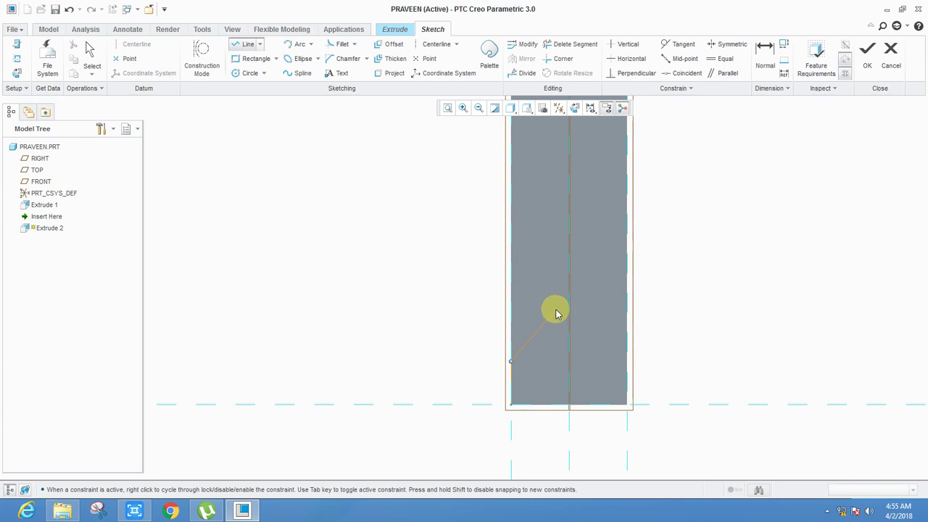
left_click(555, 311)
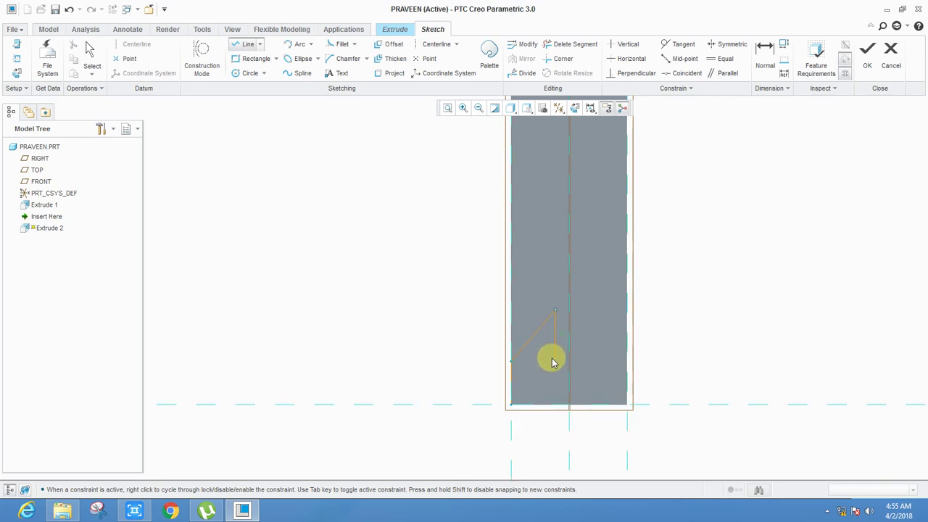
left_click(555, 354)
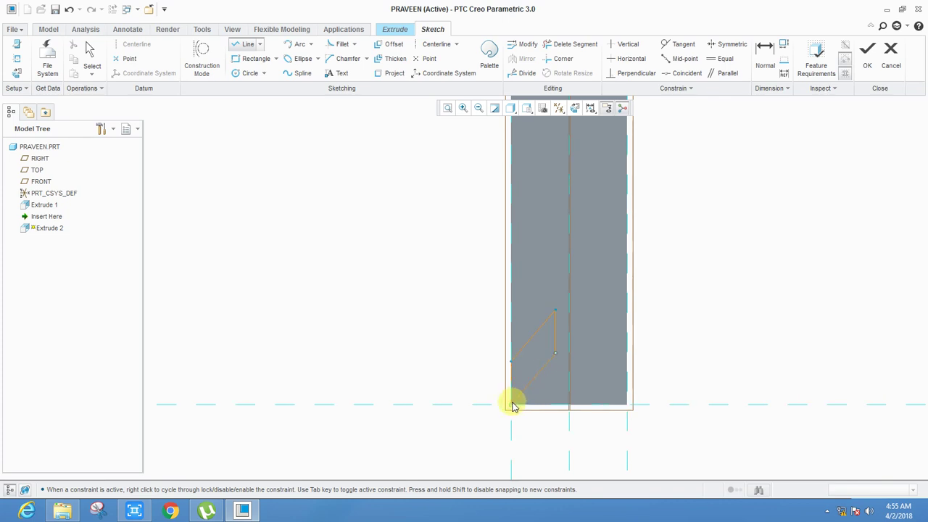
left_click(511, 404)
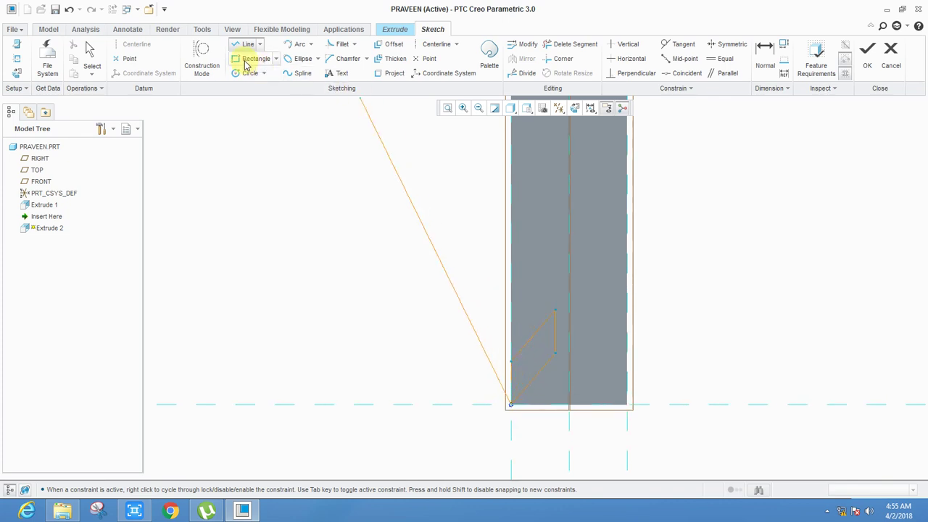
Sketch a narrow upright rectangular profile about 77 mm tall between the parallelogram and the bar's vertical center reference.
left_click(241, 44)
left_click(571, 316)
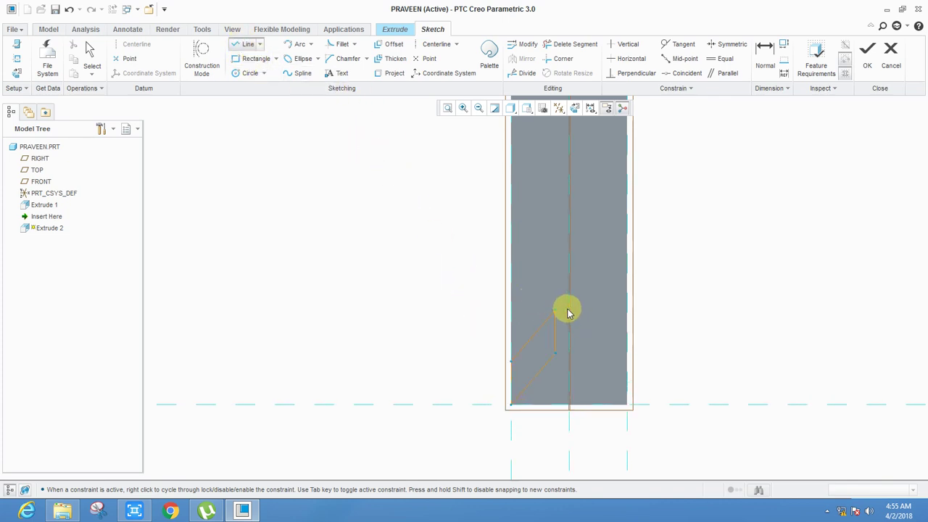
scroll(569, 314, "down", 5)
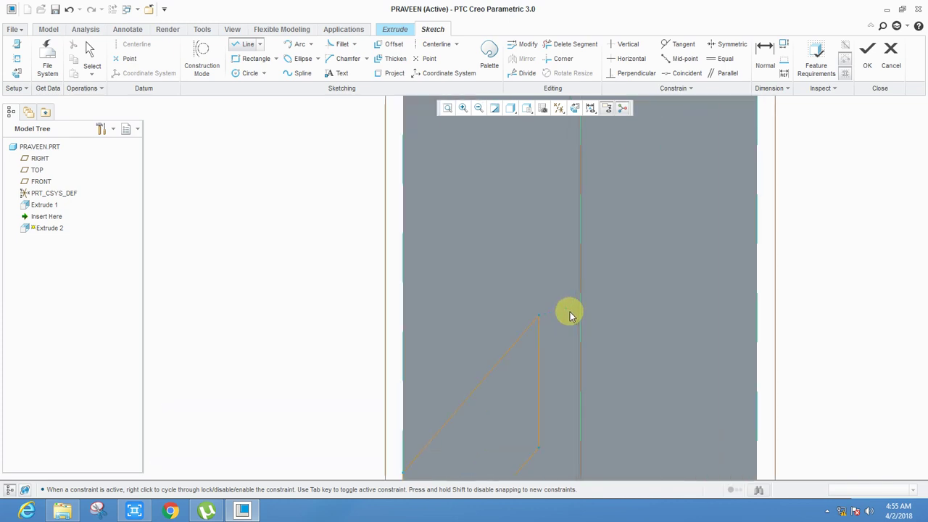
left_click(579, 313)
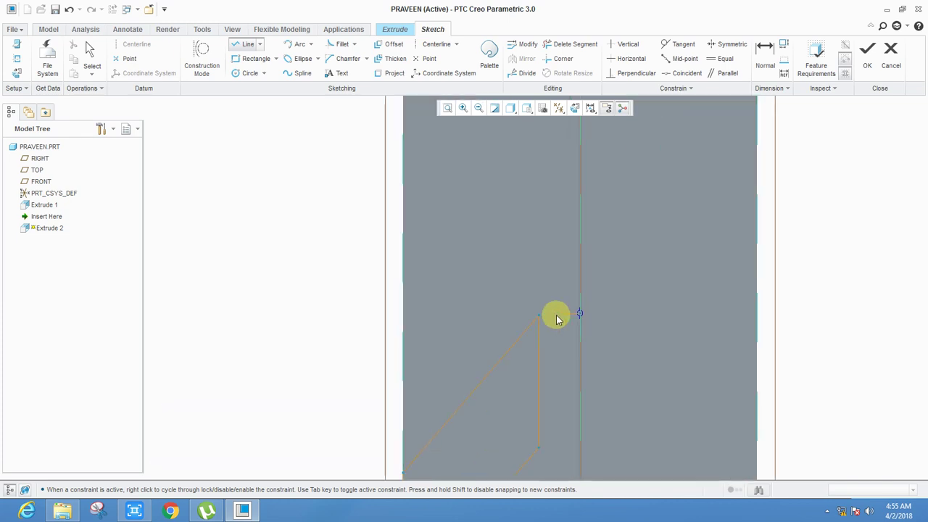
left_click(556, 315)
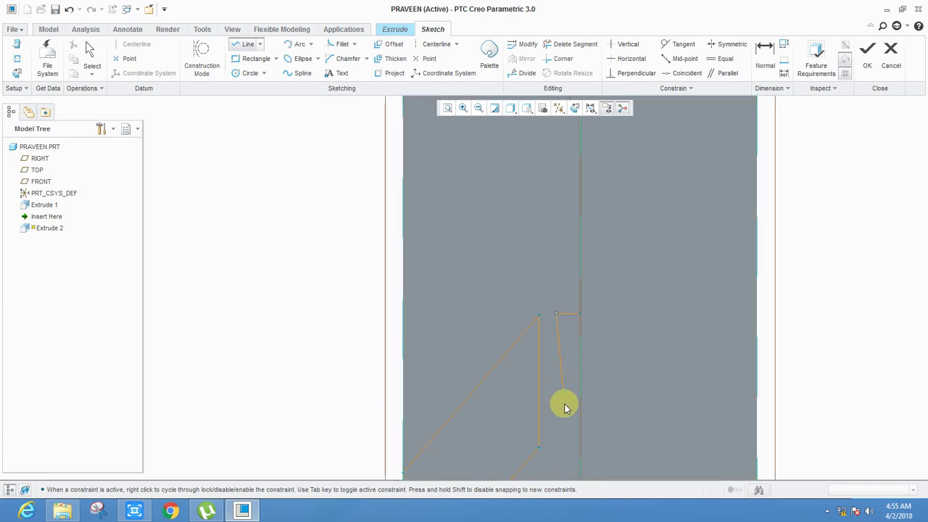
left_click(557, 454)
middle_click(588, 451)
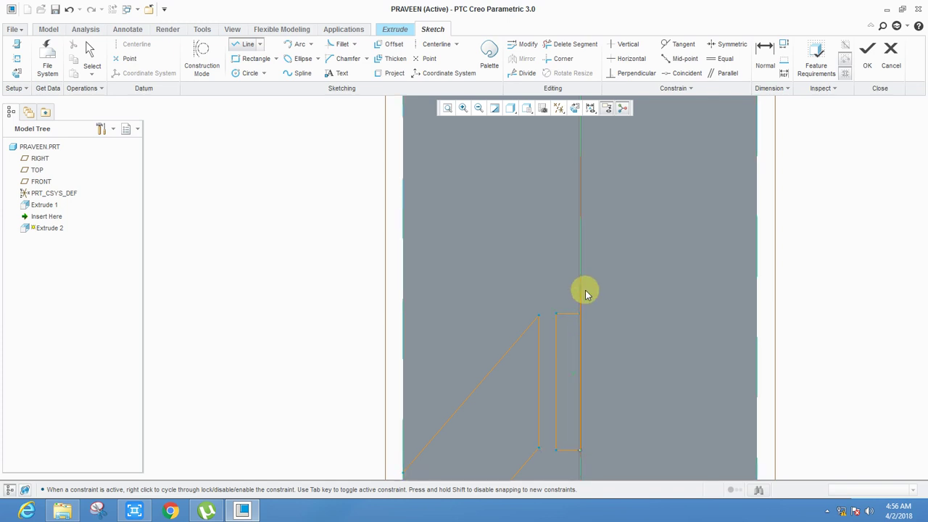
scroll(585, 290, "down", 2)
scroll(576, 280, "up", 3)
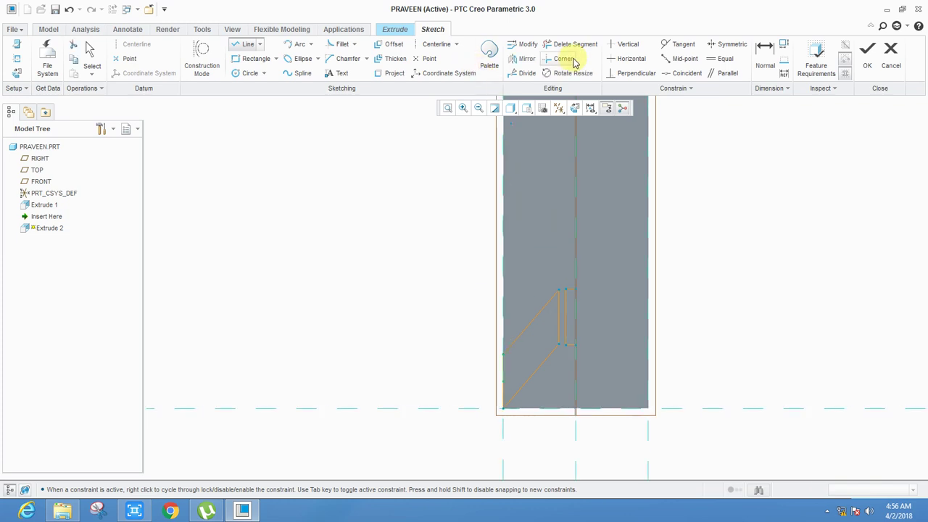
Add a vertical centerline along the bar's middle and mirror the parallelogram and narrow profile about it.
left_click(428, 45)
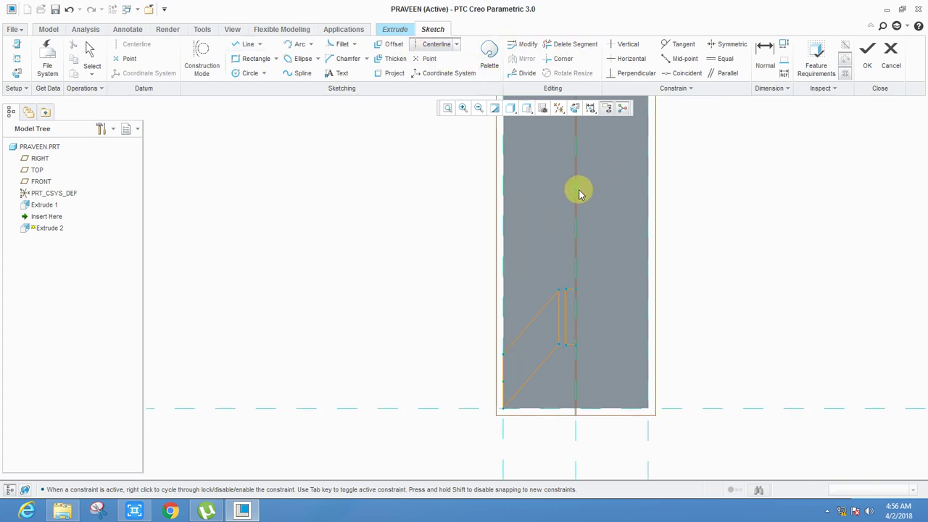
left_click(578, 276)
middle_click(578, 275)
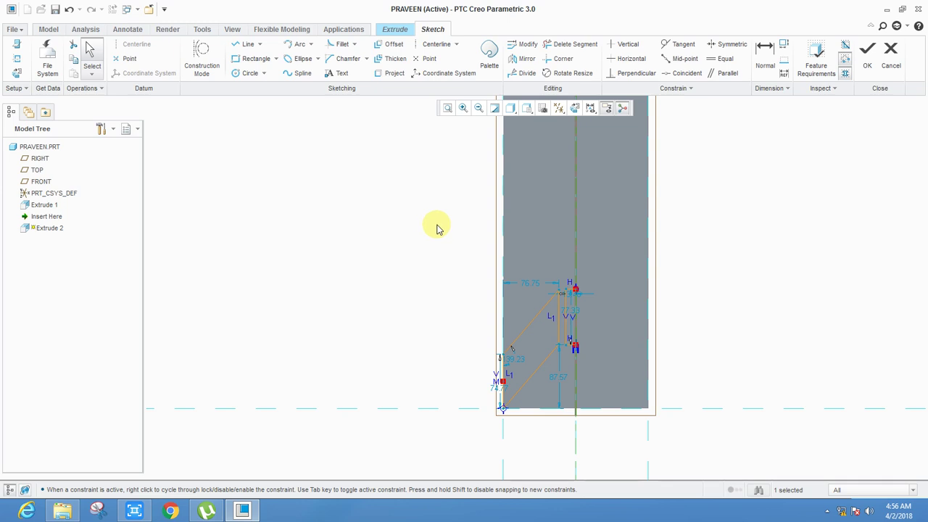
mouse_move(437, 229)
left_mouse_down()
mouse_move(596, 437)
mouse_move(585, 433)
left_mouse_up()
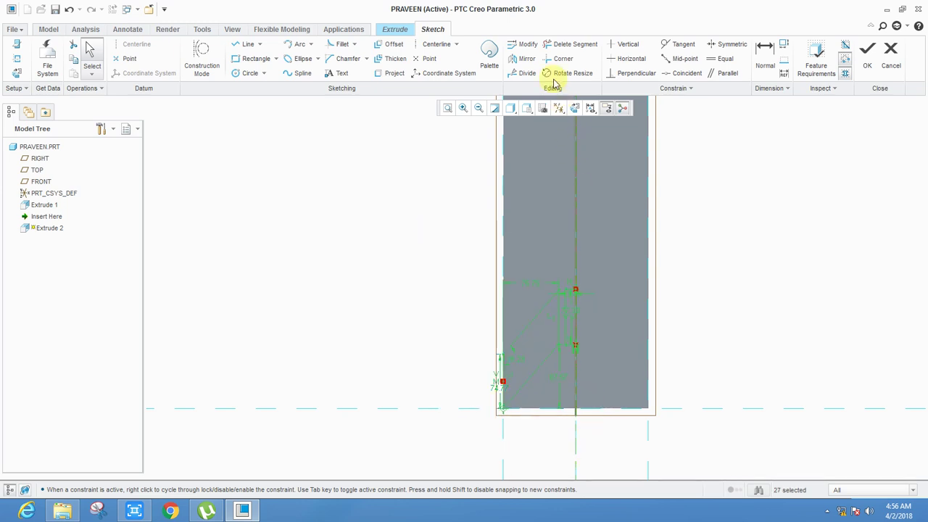
left_click(528, 58)
left_click(576, 195)
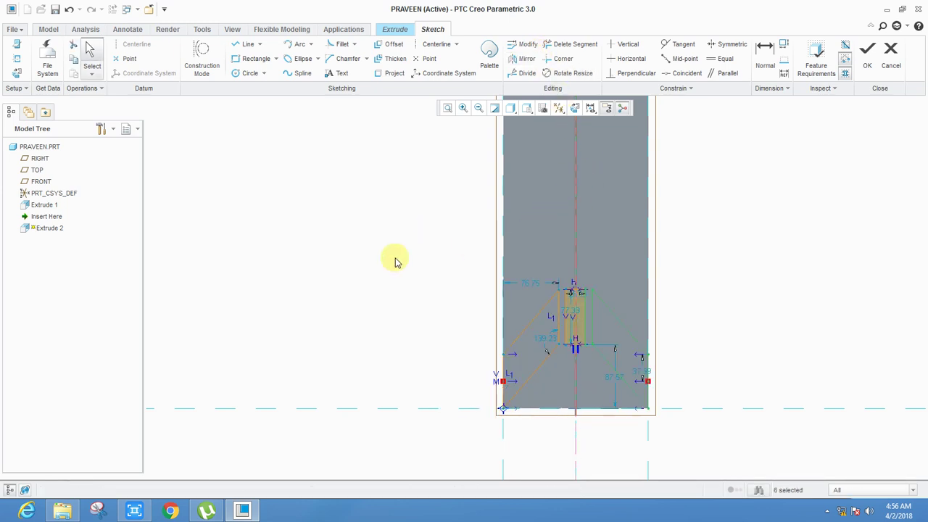
Delete the mirrored parallelogram's segment on the bar's right edge and redraw that side as a line to the lower corner.
scroll(649, 392, "down", 3)
scroll(651, 395, "down", 2)
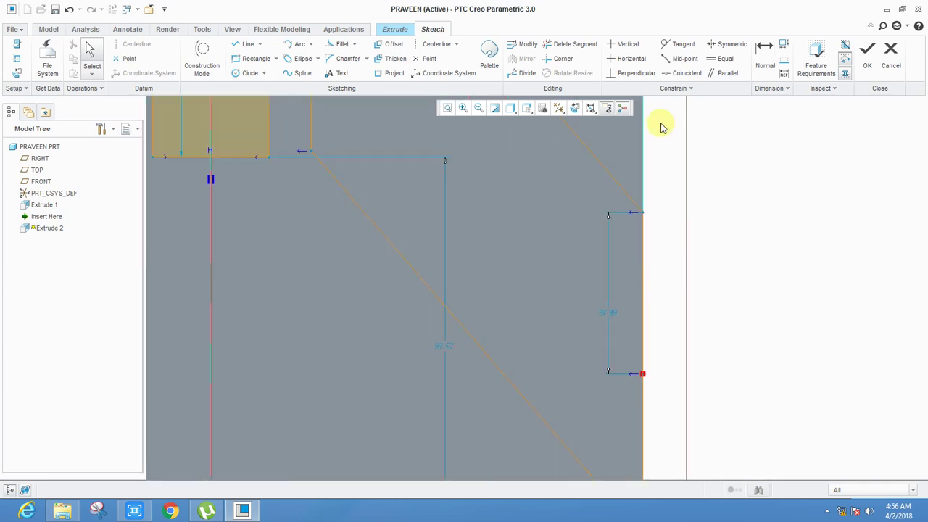
left_click(574, 43)
left_click_drag(685, 290, 623, 334)
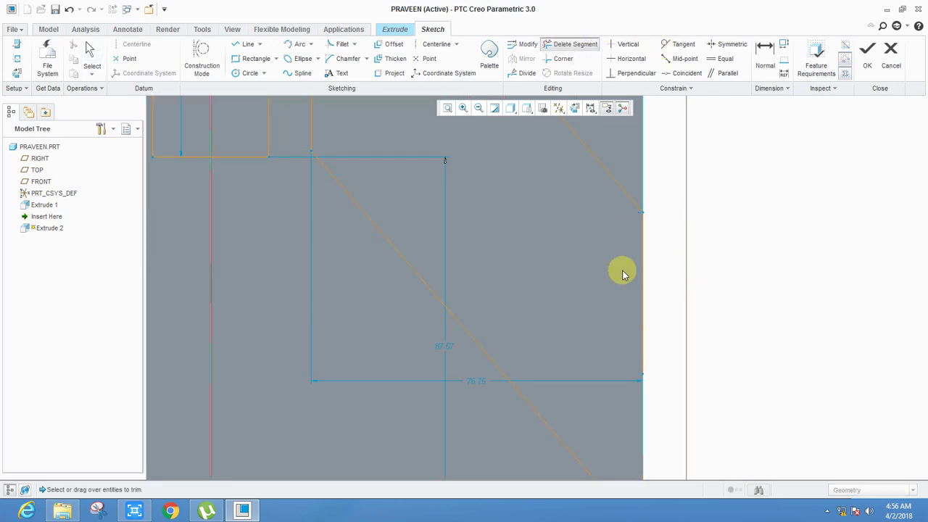
left_click(246, 45)
scroll(555, 160, "up", 3)
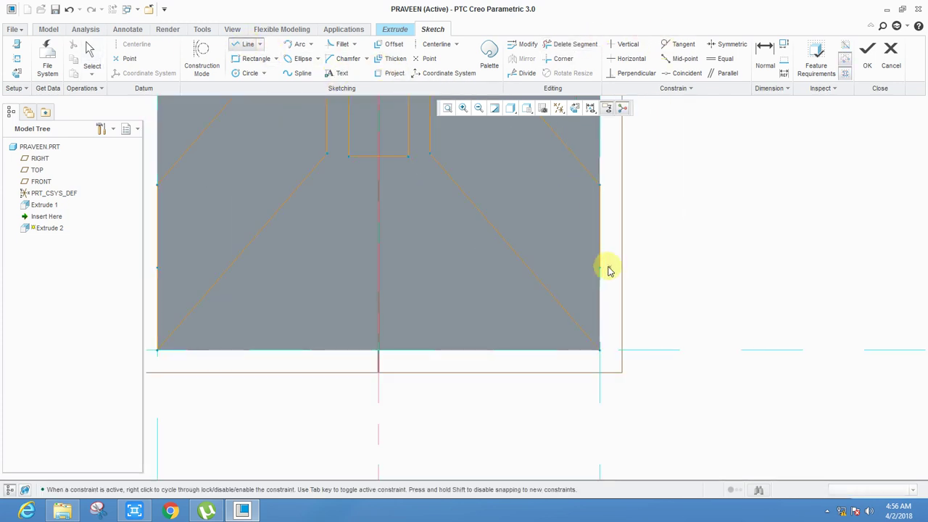
left_click(601, 350)
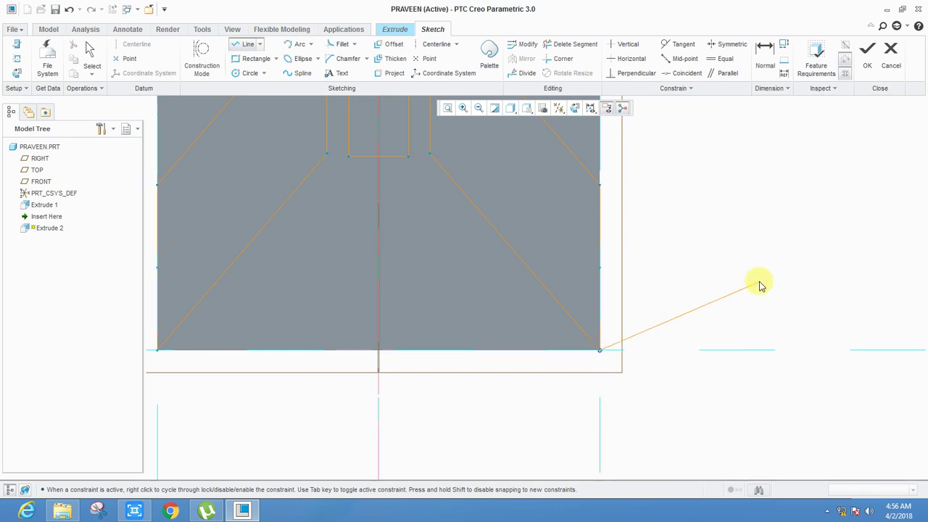
middle_click(740, 285)
middle_click(747, 287)
scroll(747, 288, "down", 2)
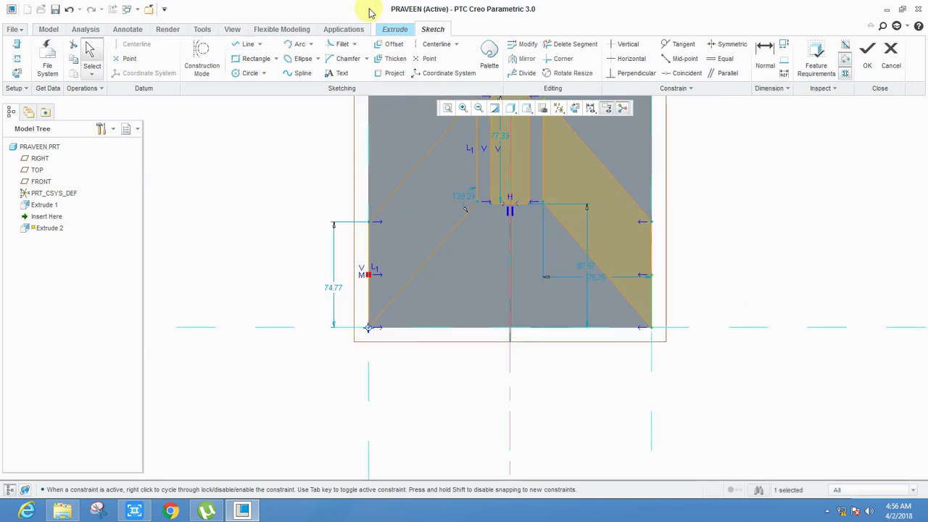
Trim the original parallelogram's segment on the bar's left edge, redraw it from the lower corner, and finish the sketch.
left_click(572, 44)
left_click_drag(404, 237, 348, 253)
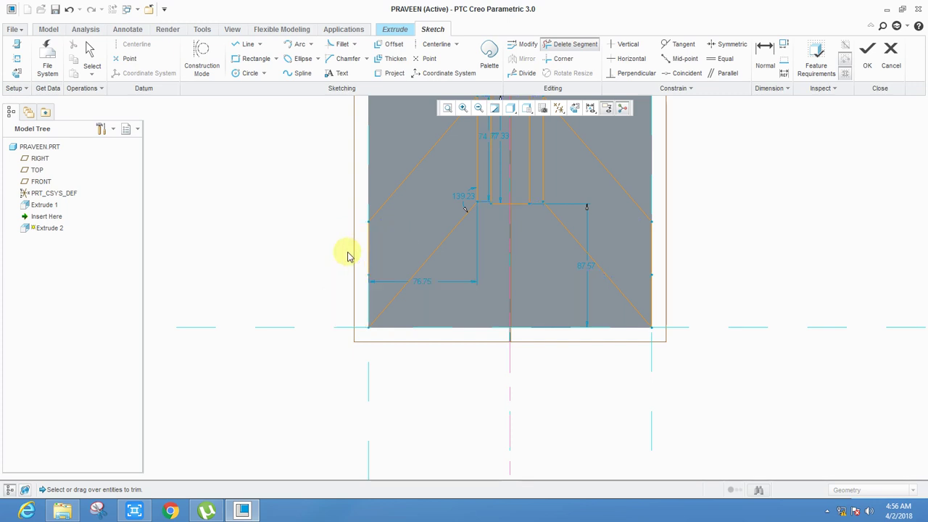
left_click(244, 44)
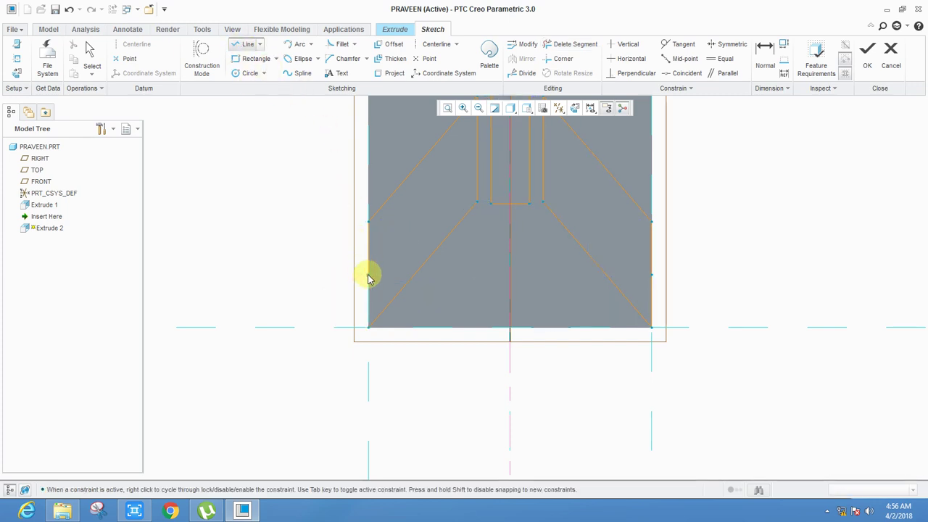
left_click(369, 328)
left_click(377, 273)
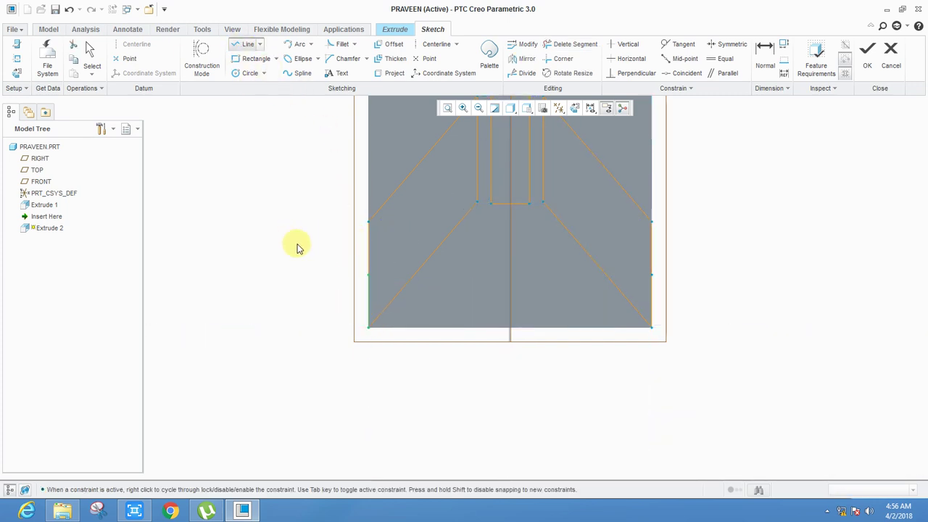
middle_click(296, 247)
scroll(456, 399, "down", 2)
left_click(867, 65)
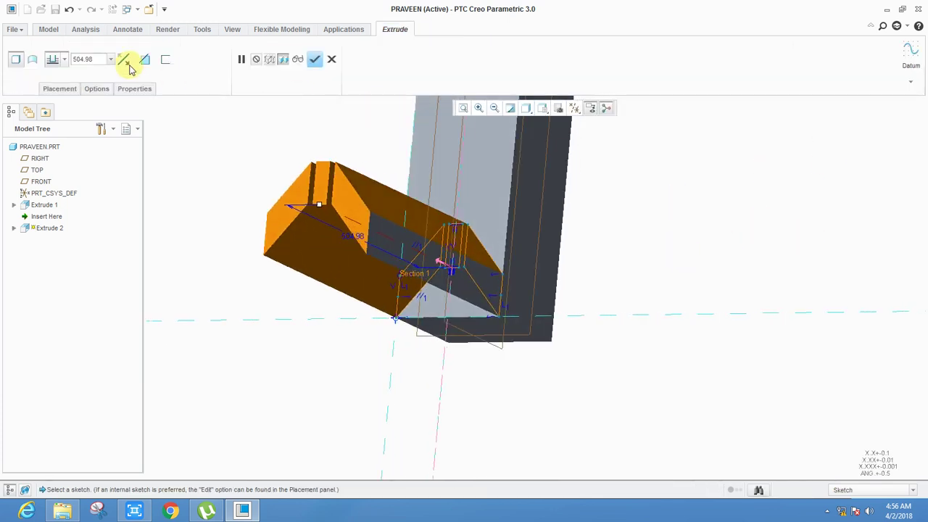
Set the second extrusion's depth to 10 mm.
type("1")
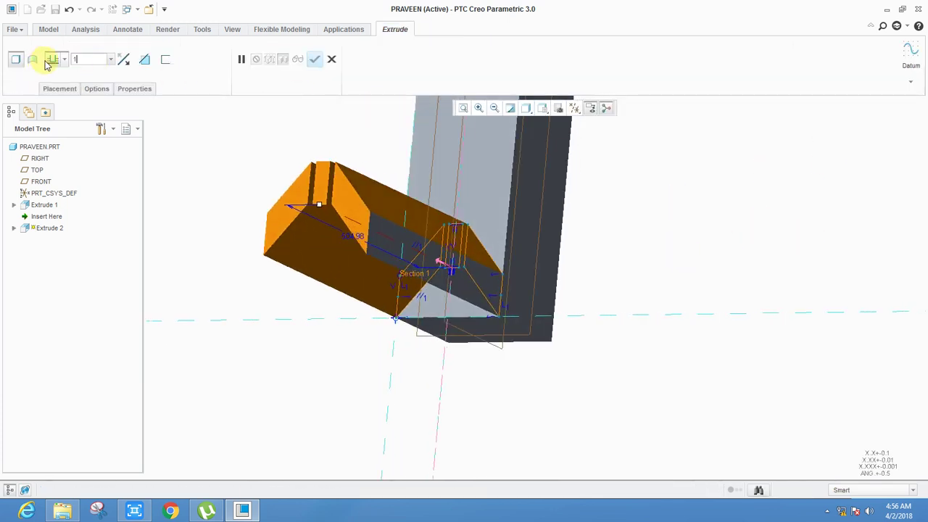
type("0")
key("Return")
middle_click_drag(433, 261, 472, 288)
scroll(479, 305, "down", 2)
scroll(474, 227, "up", 3)
scroll(467, 218, "down", 4)
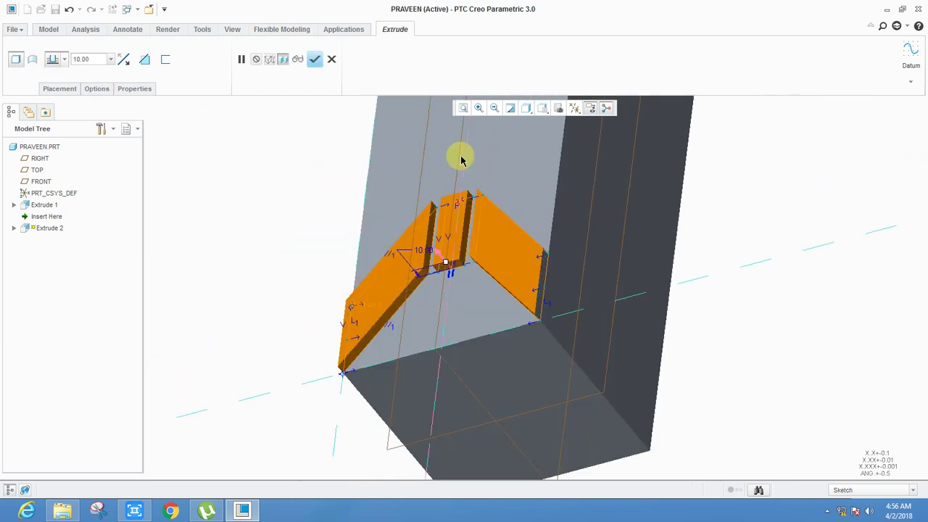
Accept the second extrusion and clear its selection.
left_click(316, 60)
scroll(551, 239, "up", 2)
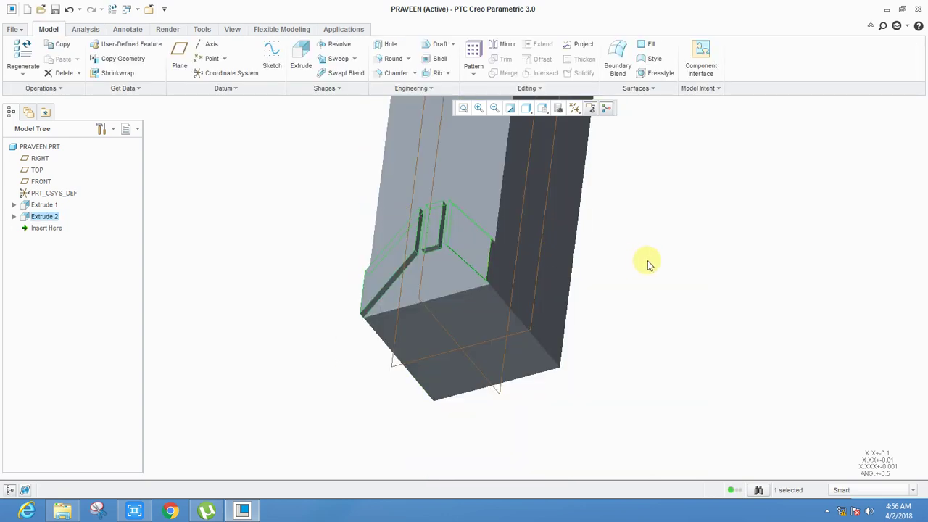
left_click(649, 265)
scroll(522, 211, "up", 1)
scroll(457, 210, "down", 3)
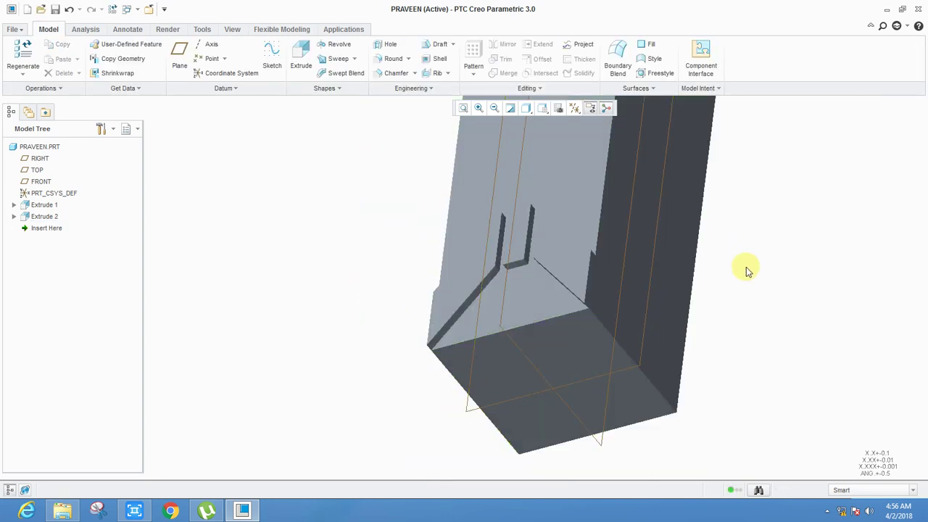
Start a direction pattern of the second extrusion, using the bar's long edge beside the profiles as the first direction.
left_click(81, 215)
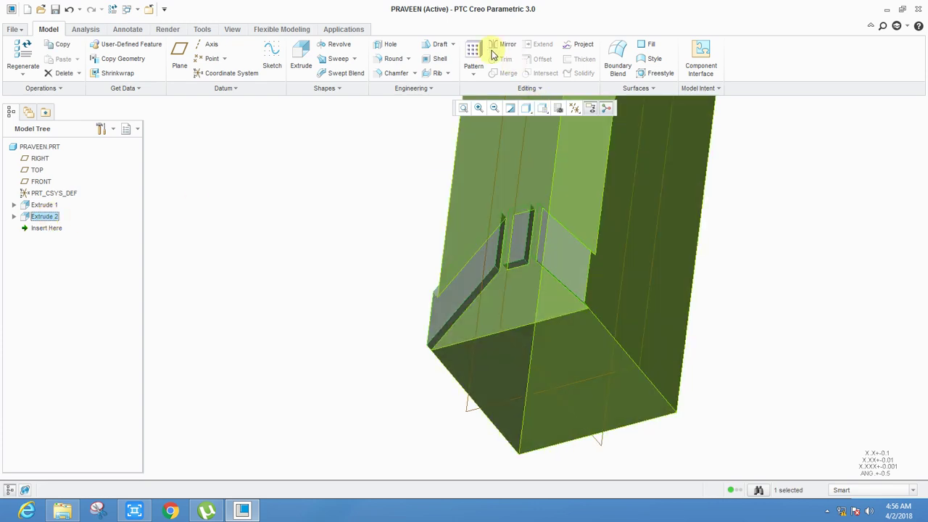
left_click(475, 52)
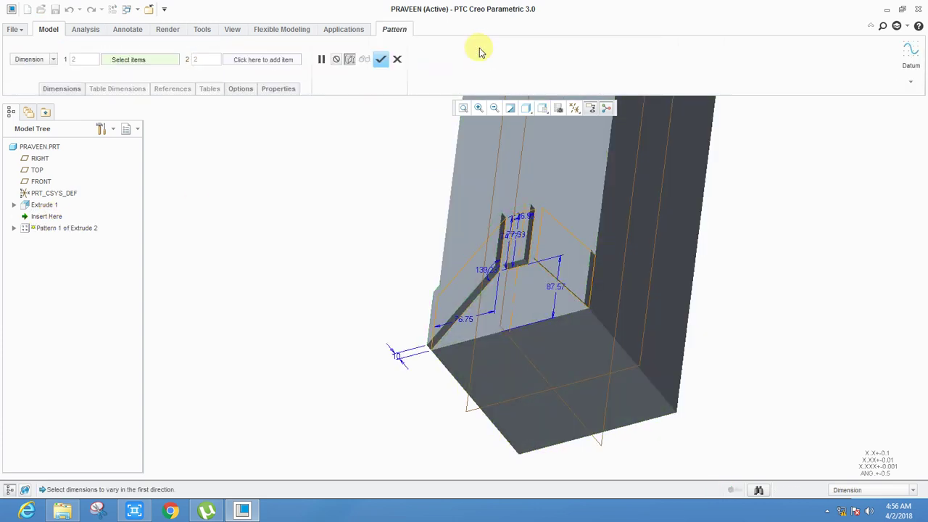
left_click(57, 62)
left_click(45, 71)
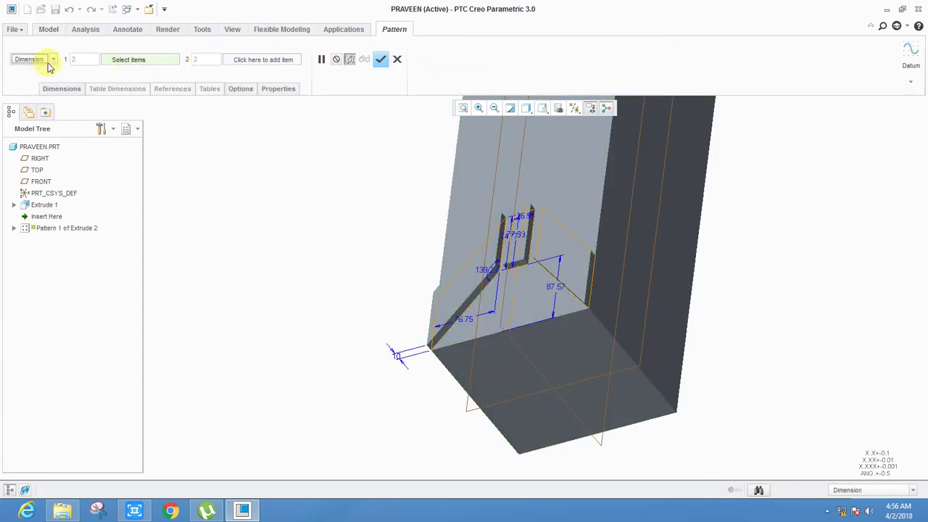
left_click(49, 65)
left_click(42, 80)
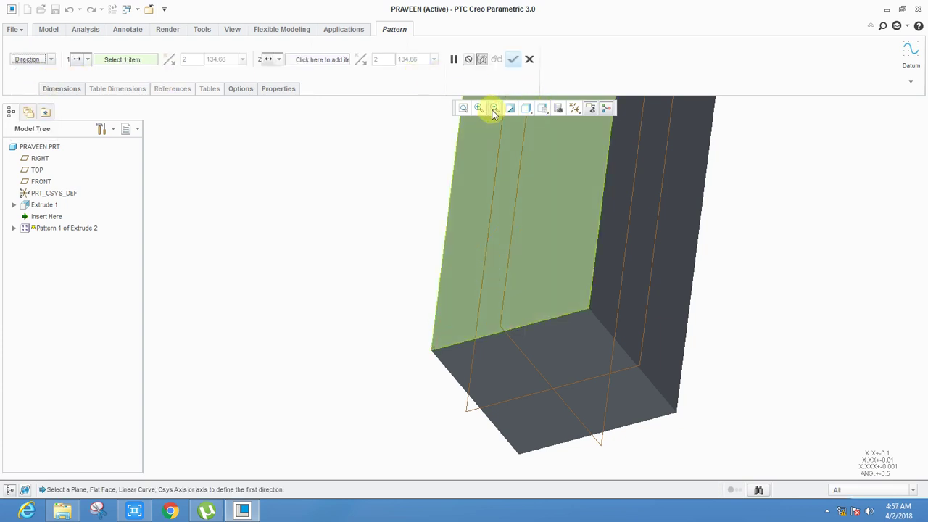
left_click(465, 109)
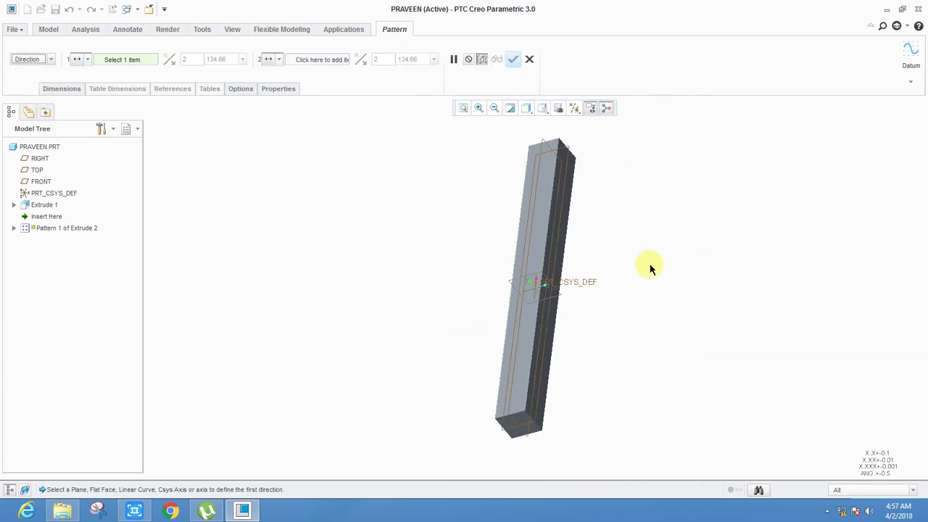
middle_click_drag(649, 268, 729, 247)
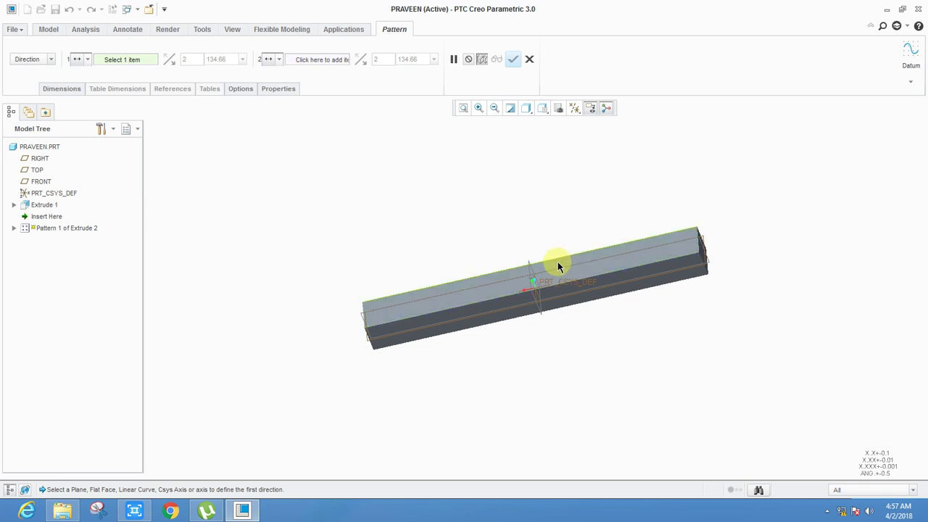
scroll(360, 300, "down", 3)
scroll(322, 311, "down", 3)
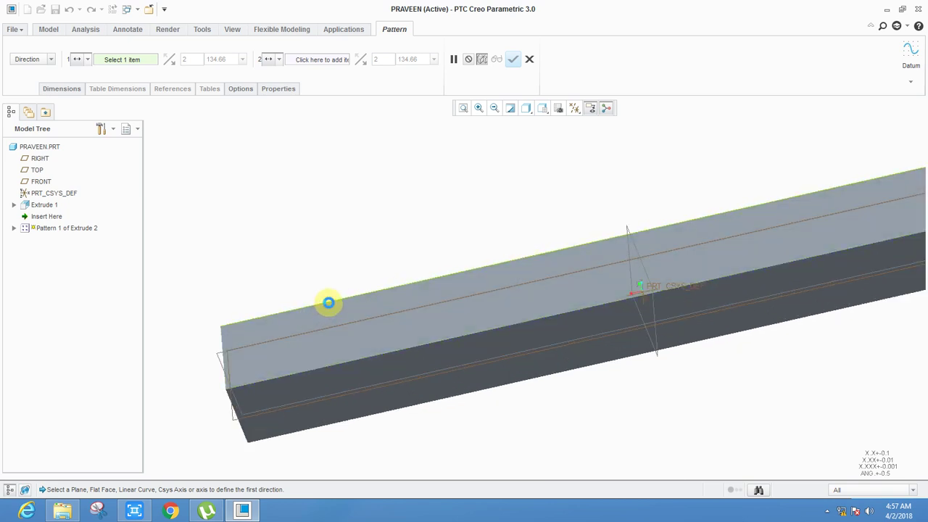
left_click(328, 302)
scroll(361, 266, "up", 2)
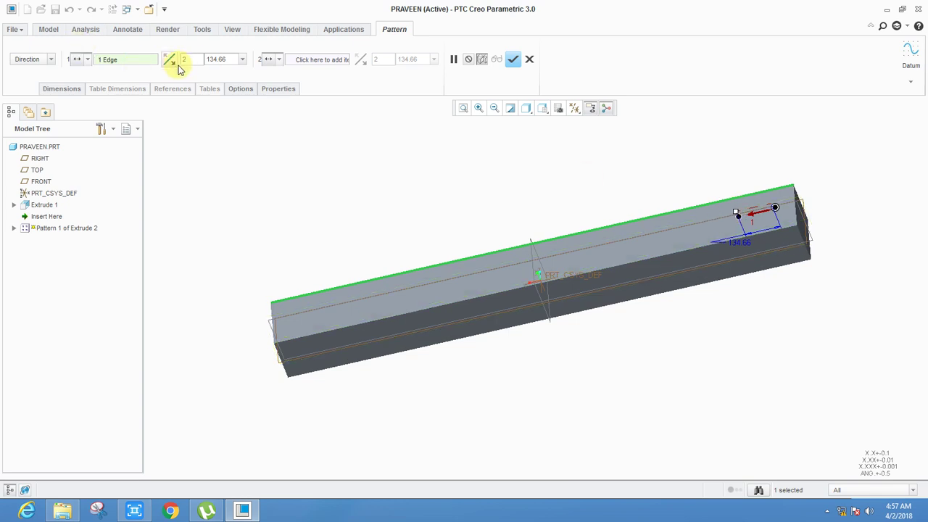
Set the pattern to 15 members in the first direction and complete it.
key("Tab")
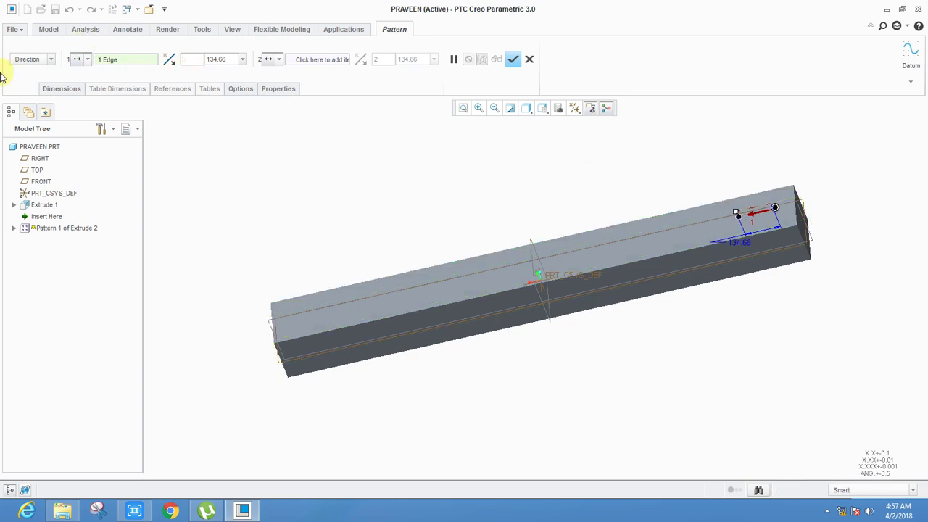
type("15")
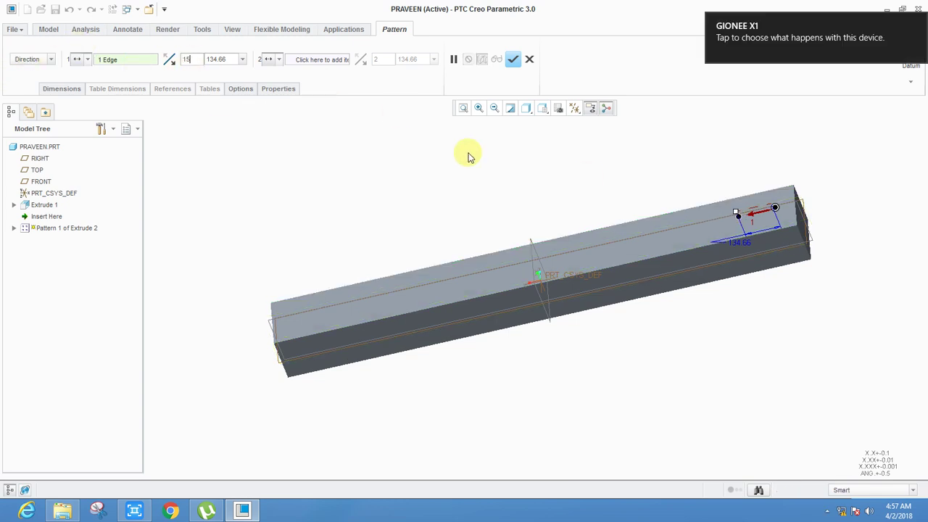
key("Return")
mouse_move(489, 178)
middle_mouse_down()
mouse_move(517, 177)
mouse_move(499, 174)
middle_mouse_up()
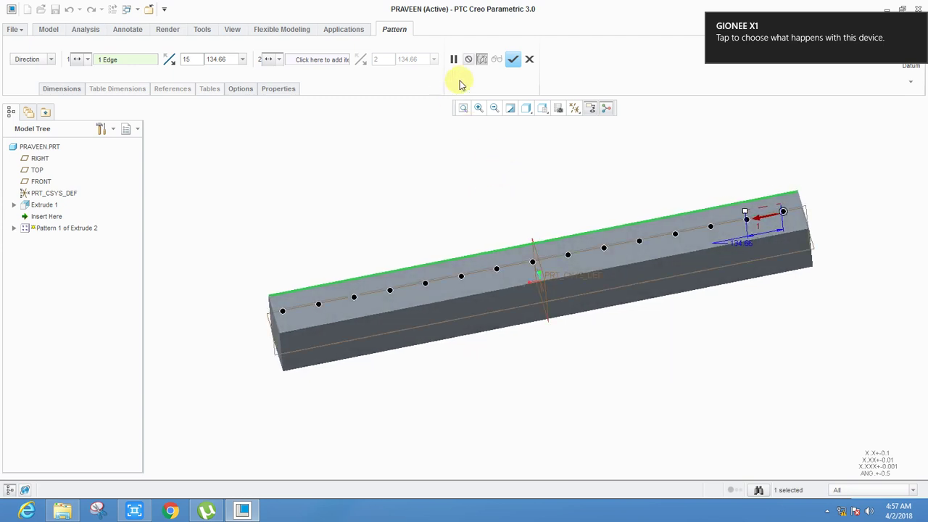
left_click(512, 60)
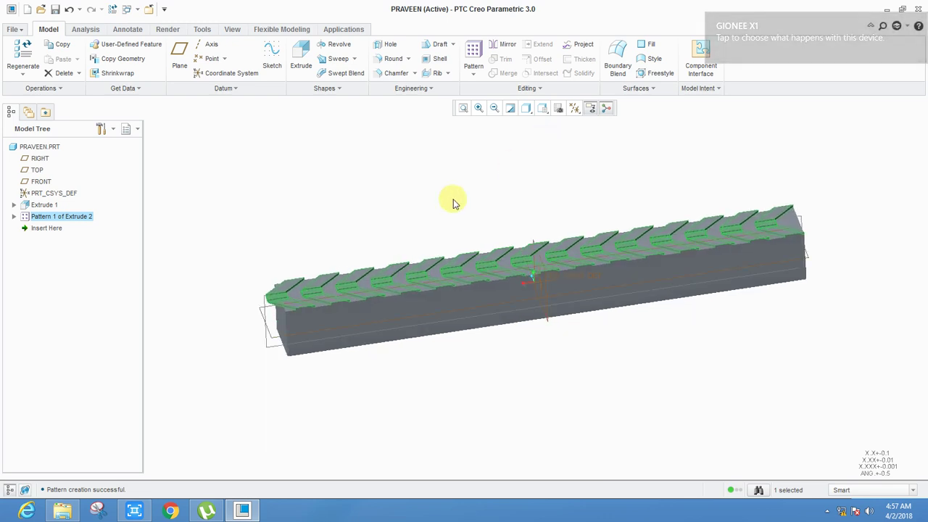
Redefine the pattern to exclude its last member and increase the member spacing to about 139.70 mm.
right_click(58, 217)
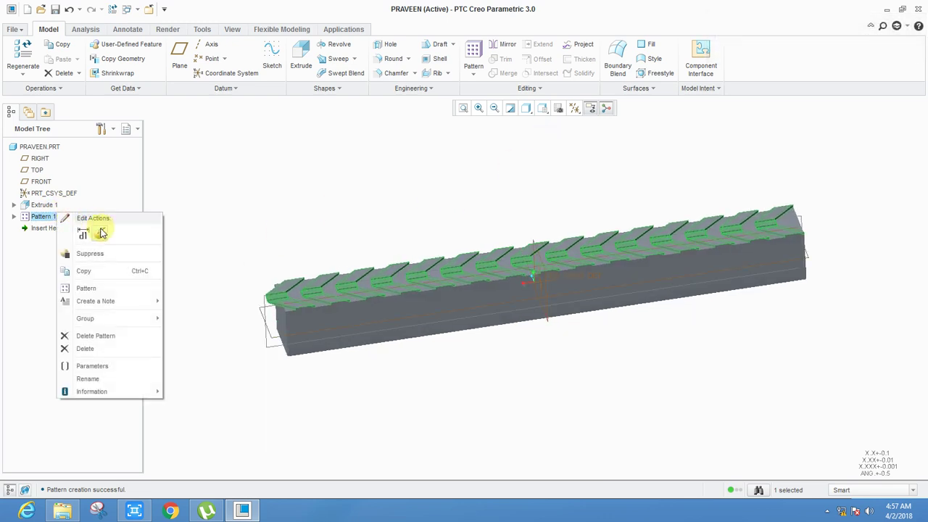
left_click(102, 234)
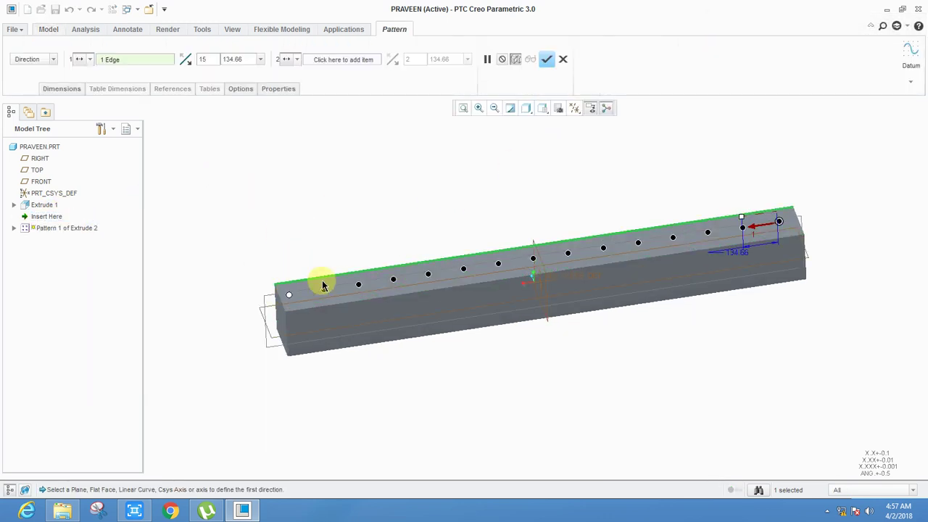
left_click_drag(739, 222, 739, 217)
left_click(547, 60)
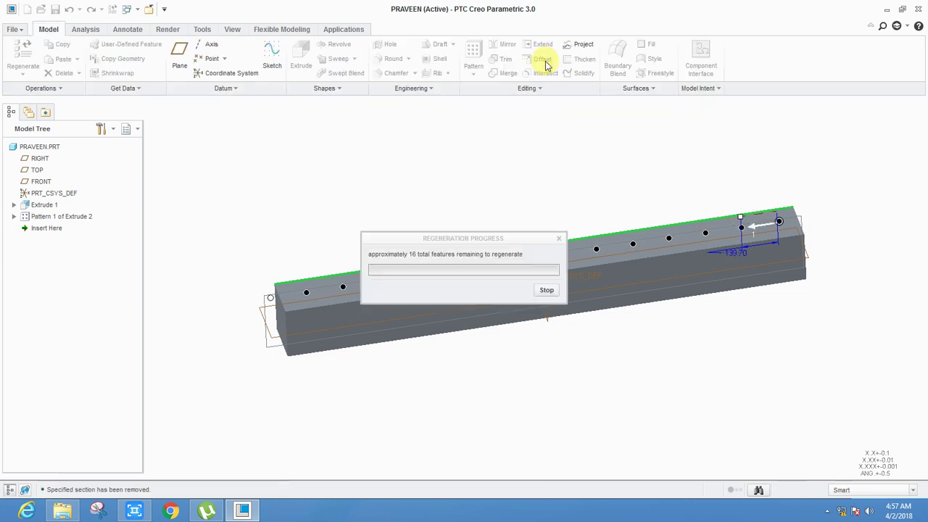
middle_click_drag(593, 181, 501, 179)
scroll(524, 319, "up", 4)
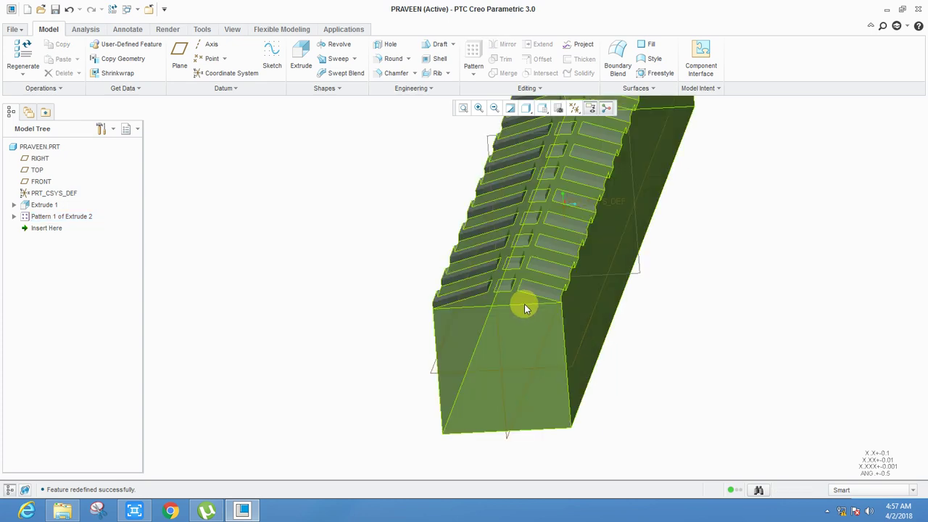
middle_click_drag(524, 304, 646, 321)
scroll(646, 322, "down", 3)
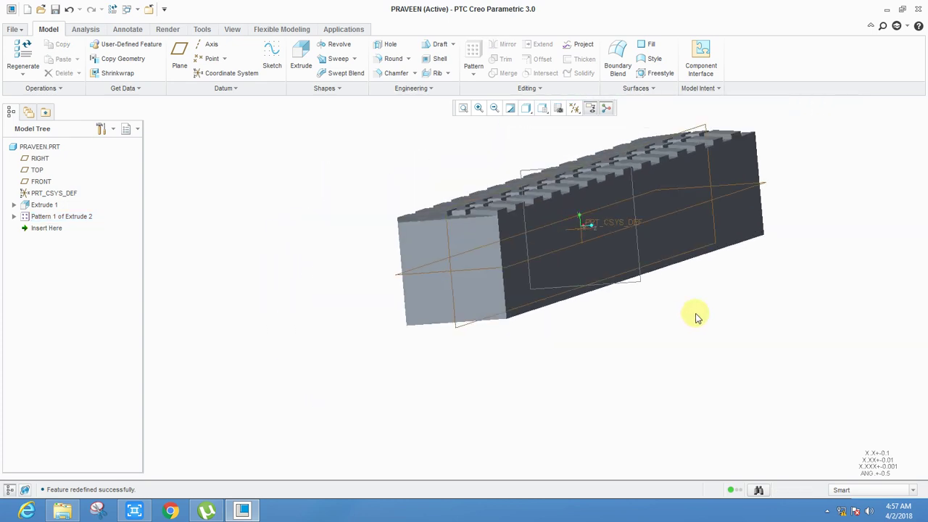
Start a Toroidal Bend and begin defining an internal sketch for its profile section.
left_click(397, 89)
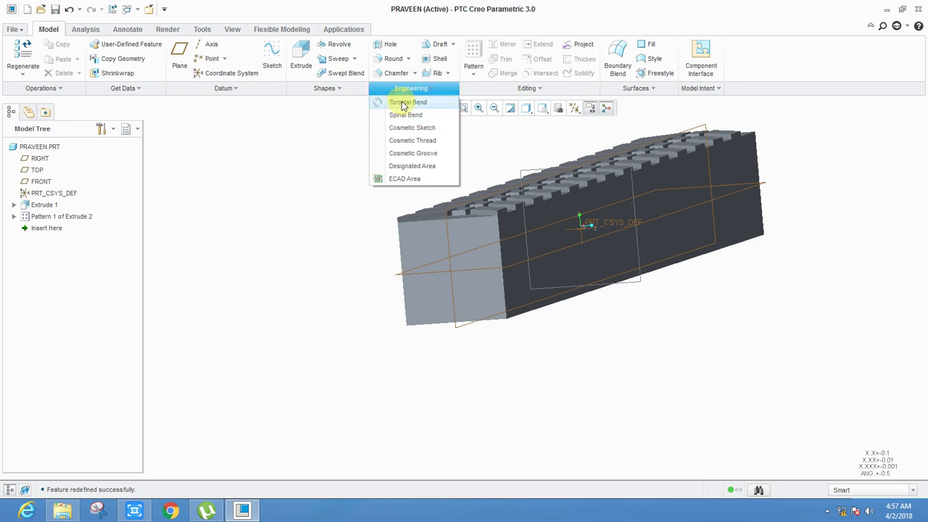
left_click(407, 93)
left_click(408, 94)
left_click(439, 103)
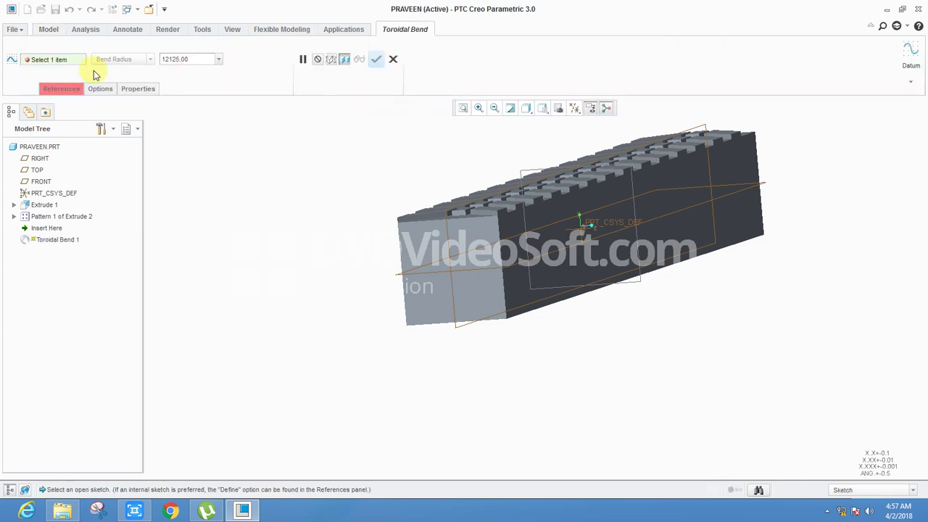
left_click(79, 90)
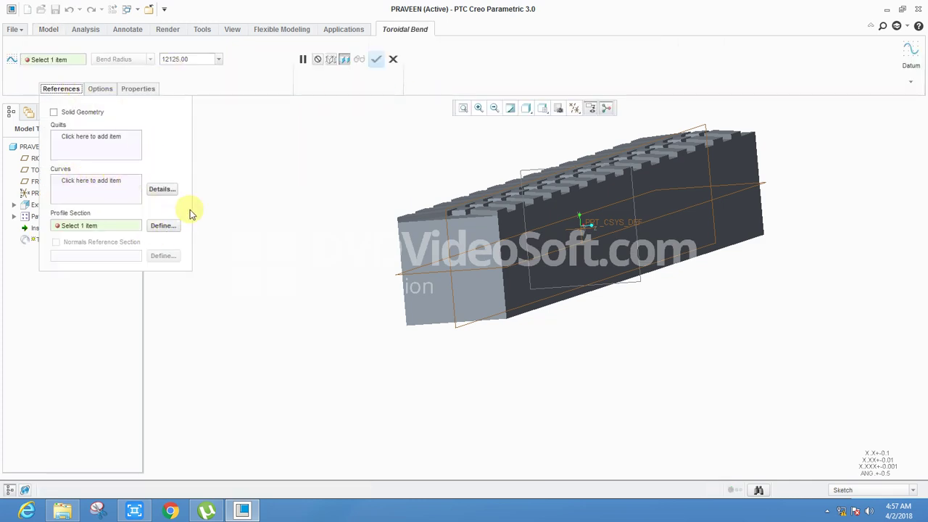
left_click(159, 226)
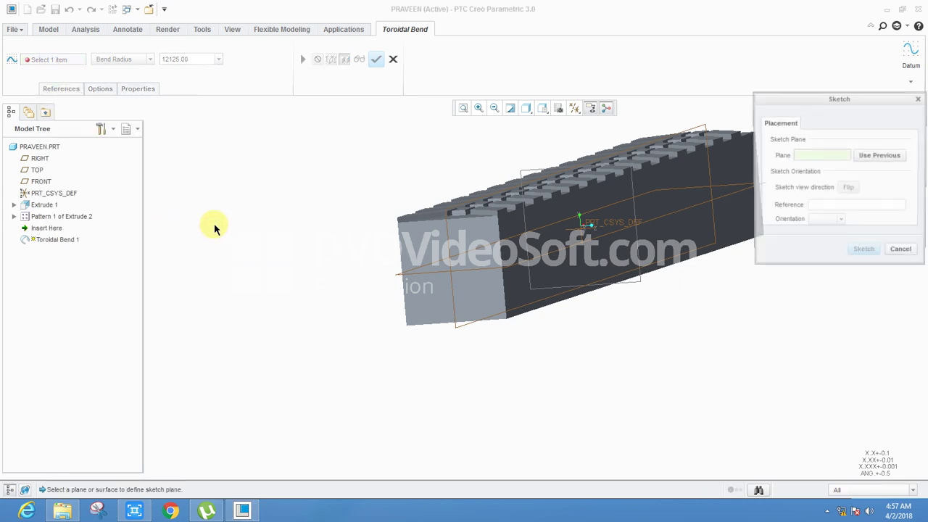